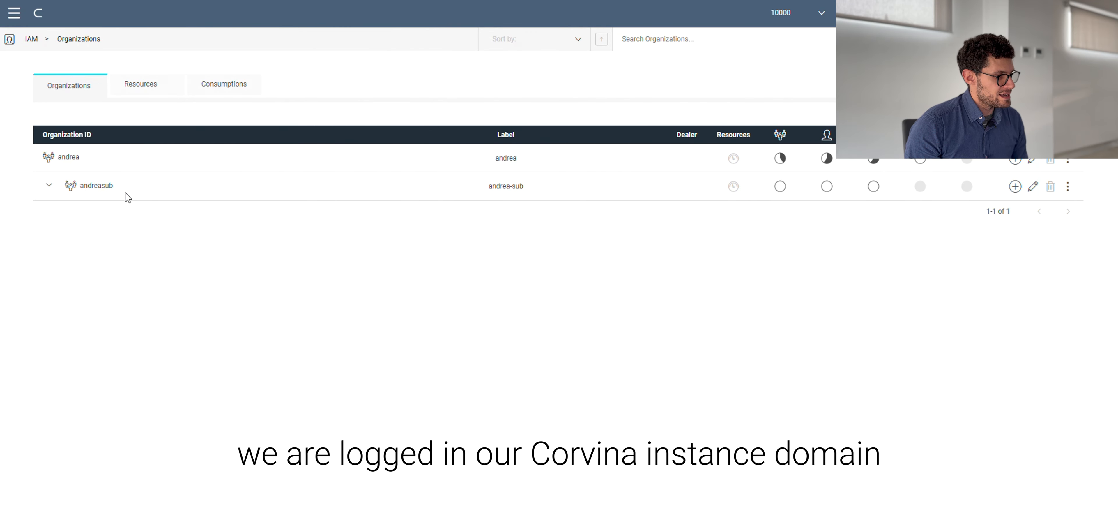
# Open the IAM organizations overview and inspect the resource usage of the andrea organization
pyautogui.click(9, 15)
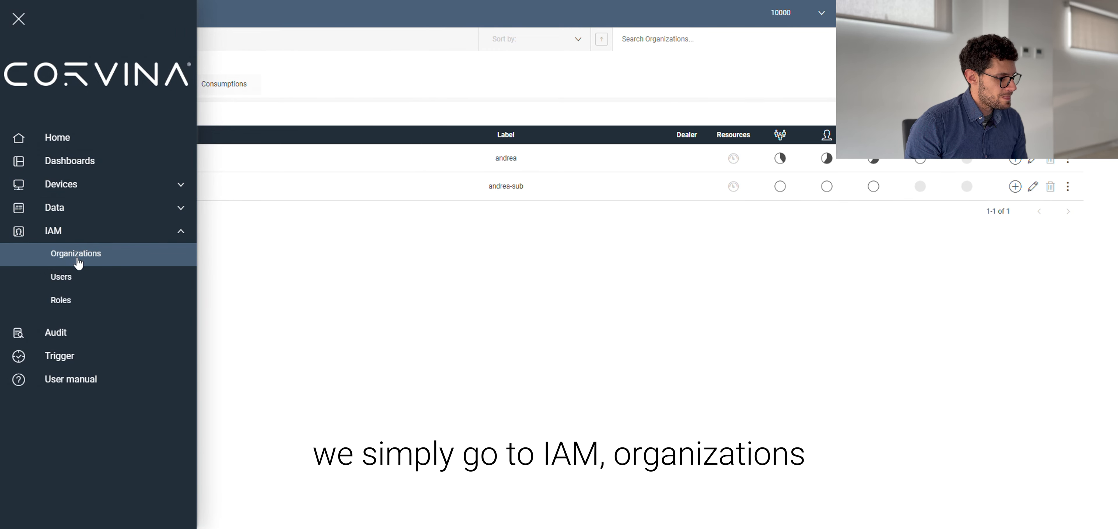
pyautogui.click(76, 255)
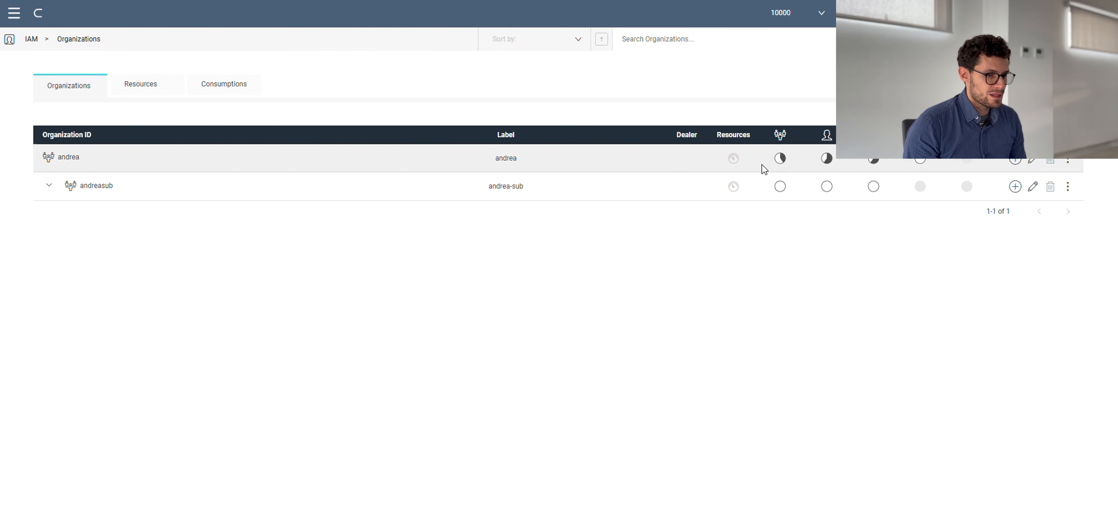
pyautogui.moveTo(779, 168)
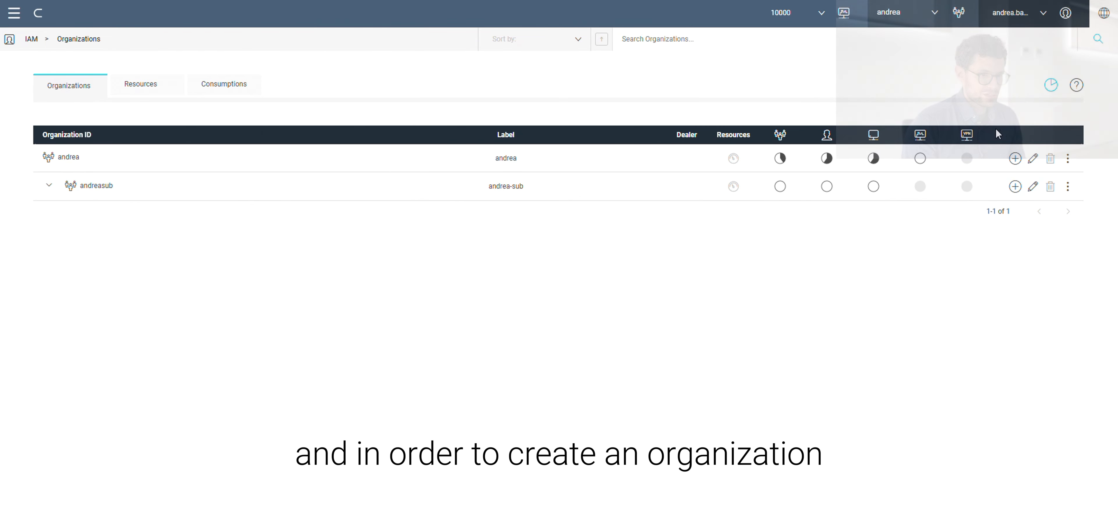
# Start adding a child organization under andrea with the label "test" and the name "testsdsd"
pyautogui.click(1015, 159)
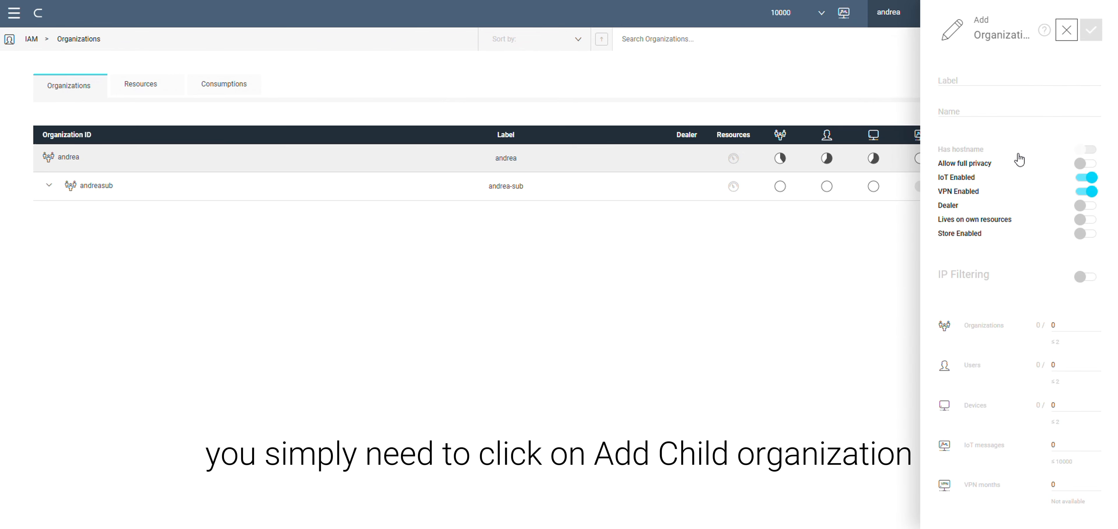
pyautogui.click(1046, 83)
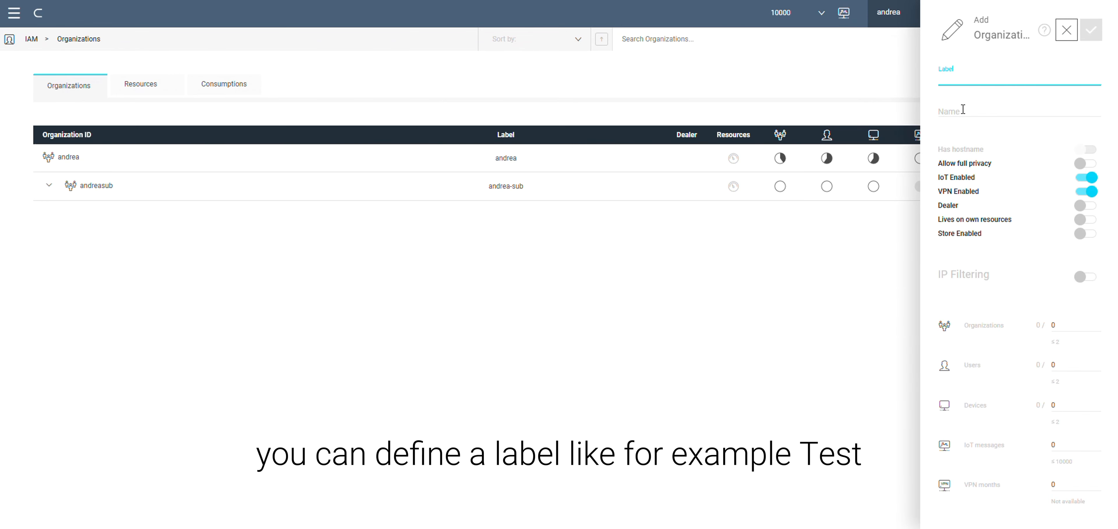
pyautogui.write('test')
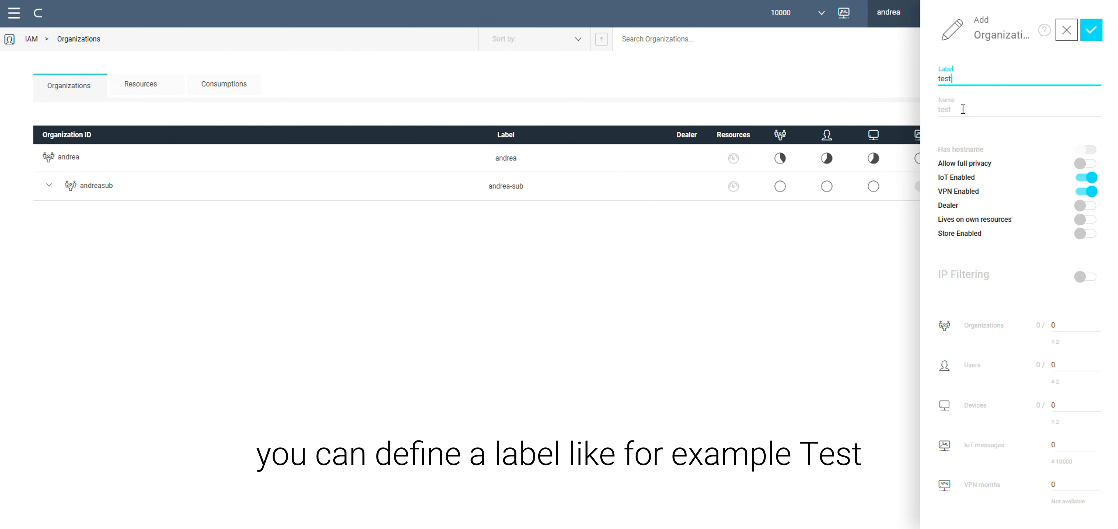
pyautogui.click(960, 109)
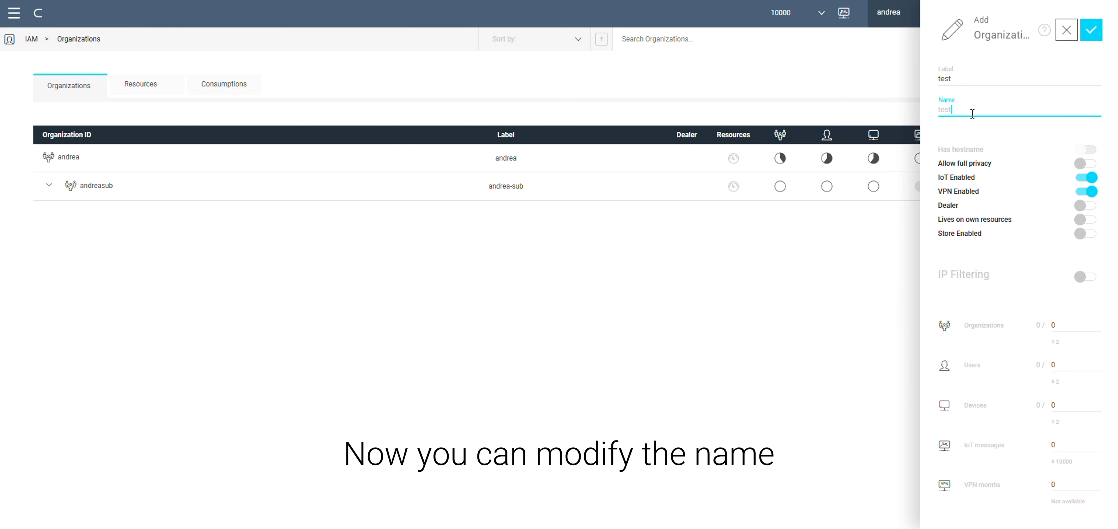
pyautogui.write('sdsd')
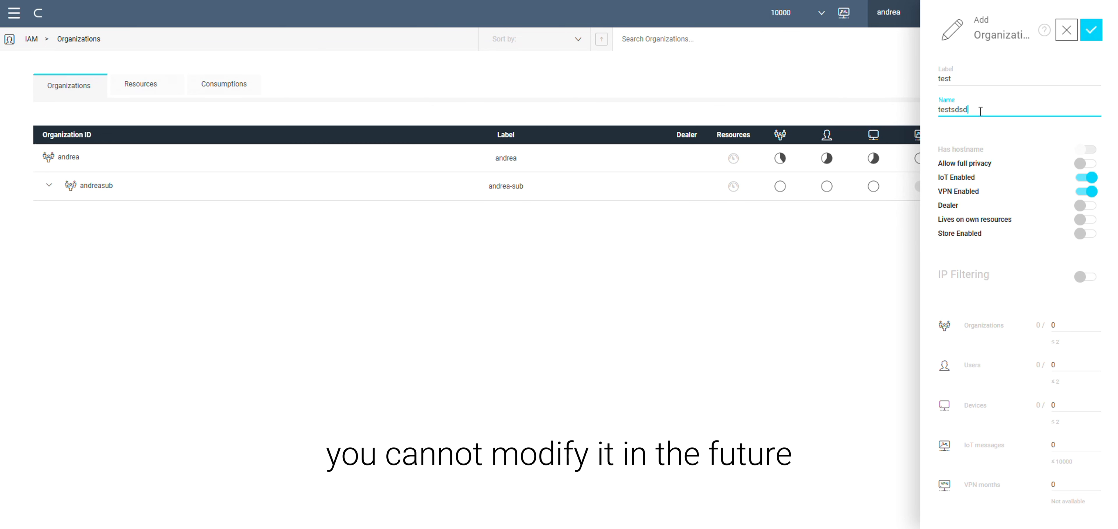
pyautogui.click(961, 81)
# Examine the explanations of the Allow full privacy, IoT Enabled, Lives on own resources and Store Enabled options
pyautogui.moveTo(982, 164)
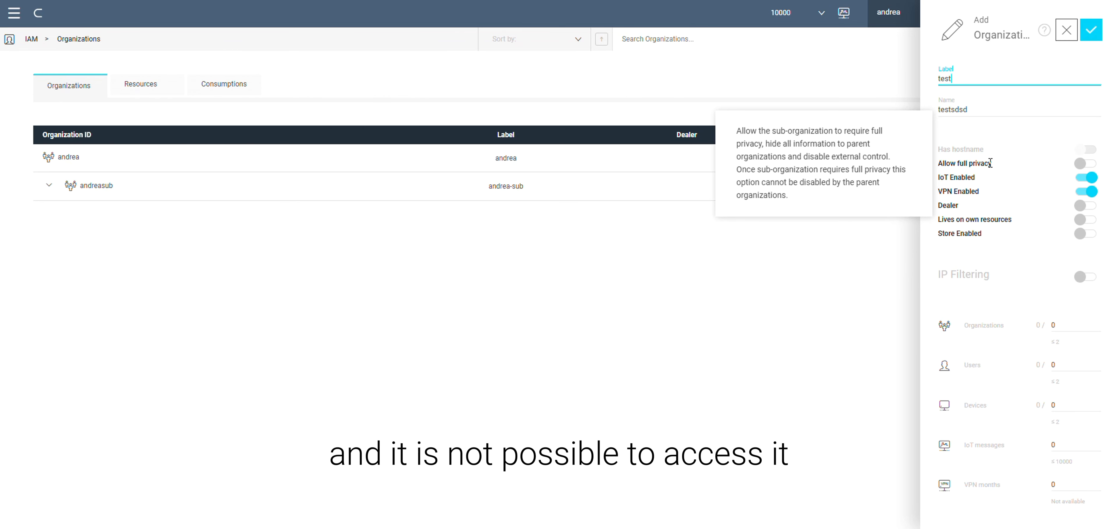
pyautogui.moveTo(955, 178)
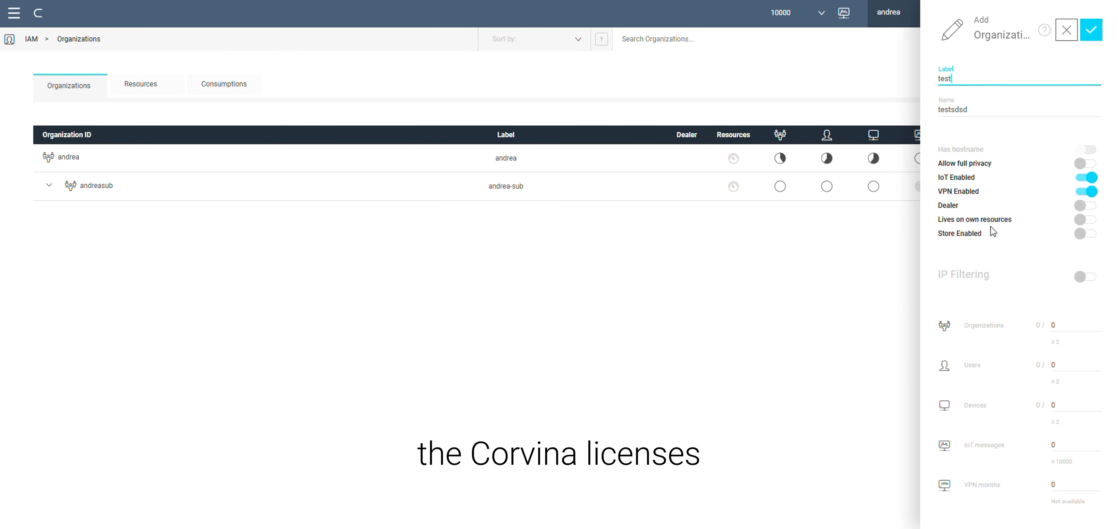
pyautogui.moveTo(959, 218)
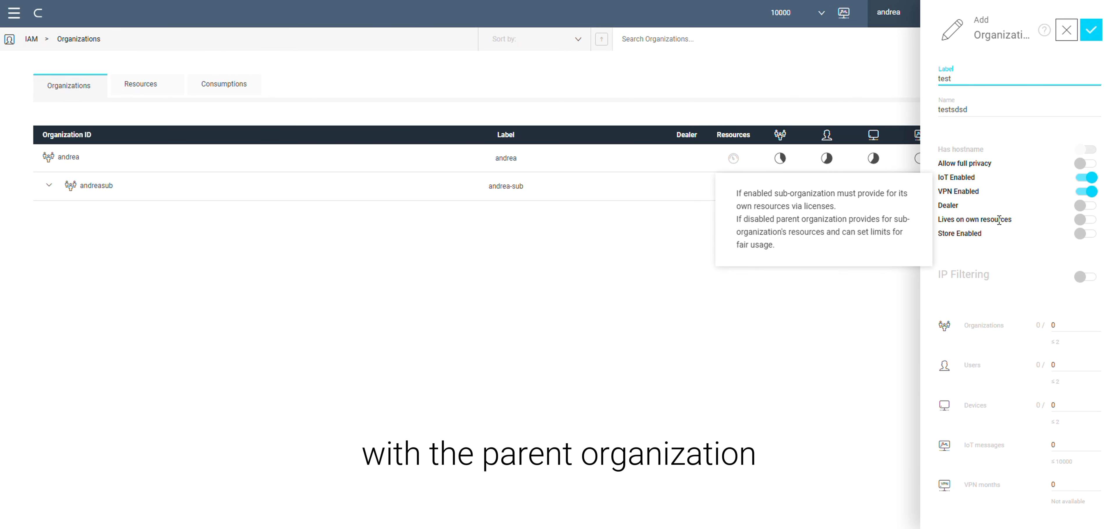
pyautogui.moveTo(965, 236)
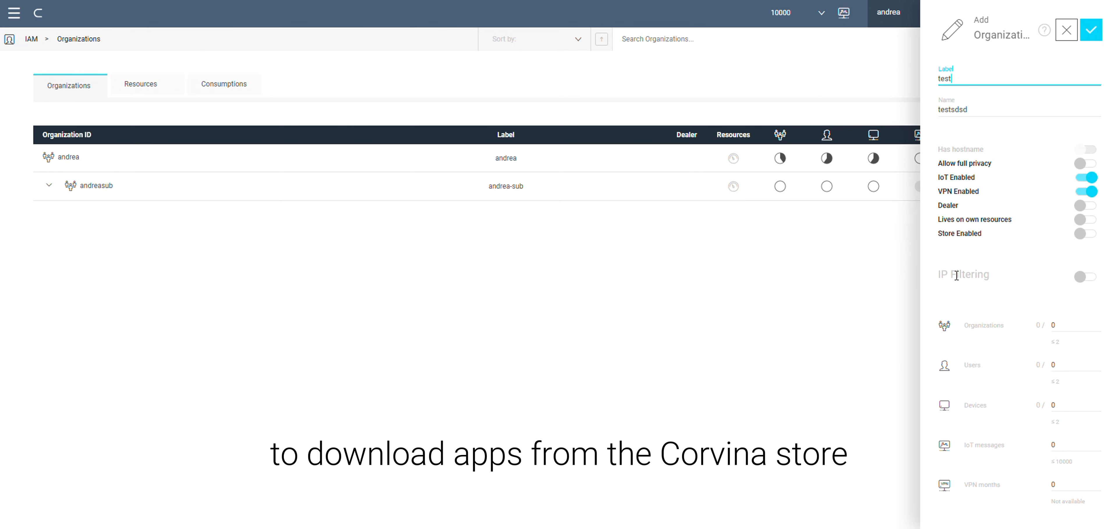
# Enable IP filtering for the new organization, fill in the suggested IP address, and clear the entry again
pyautogui.click(1086, 277)
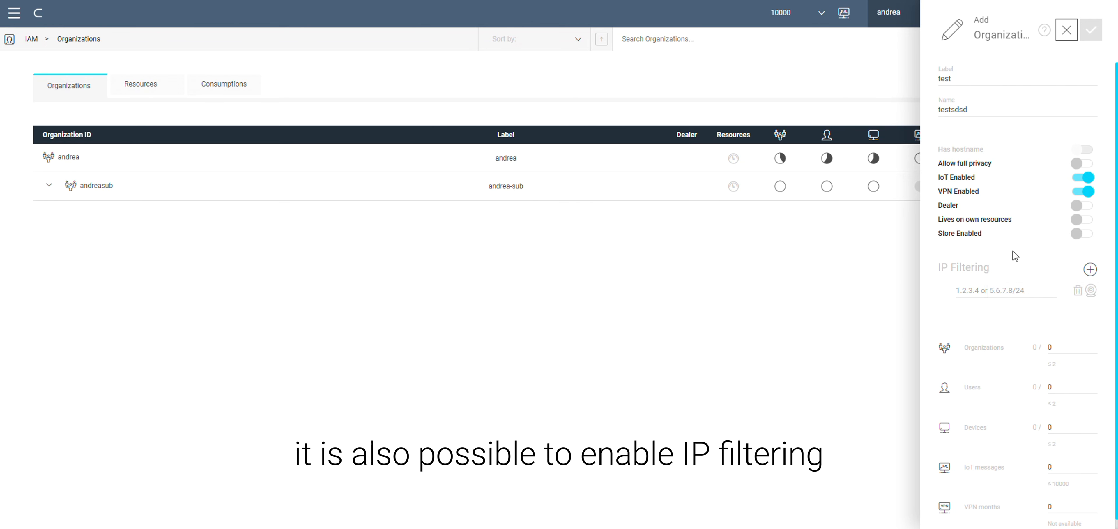
pyautogui.scroll(-1, 1012, 252)
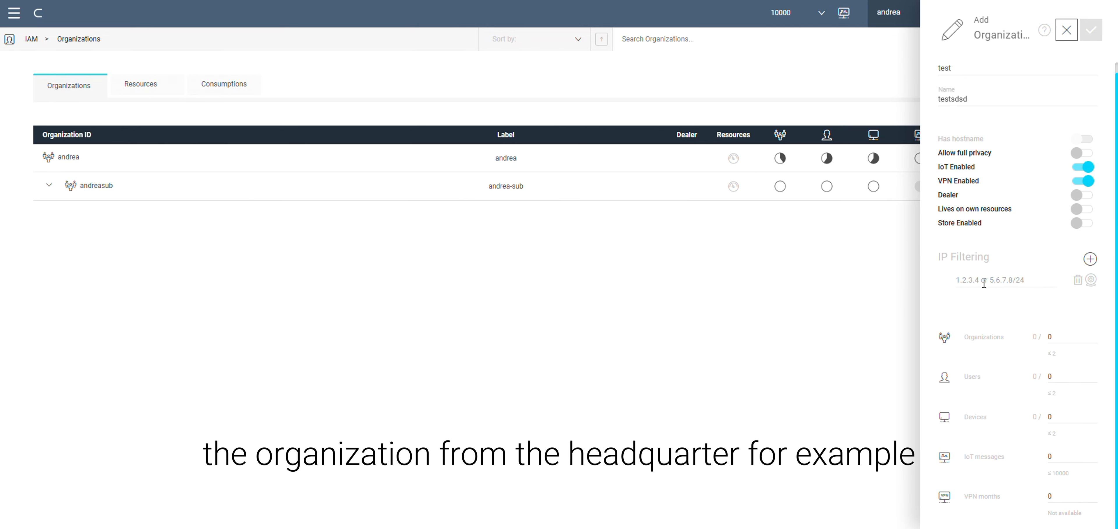
pyautogui.click(983, 283)
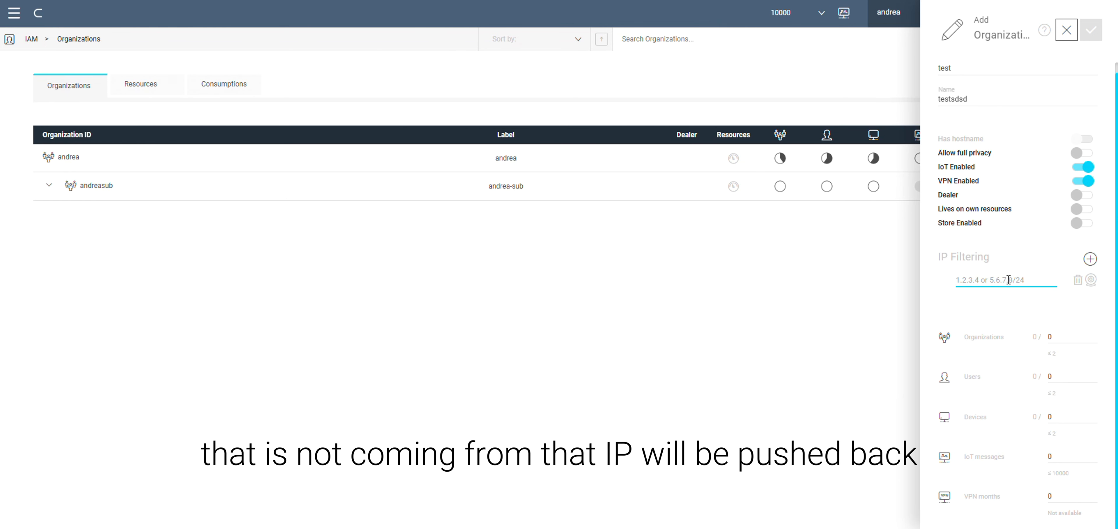
pyautogui.click(1090, 279)
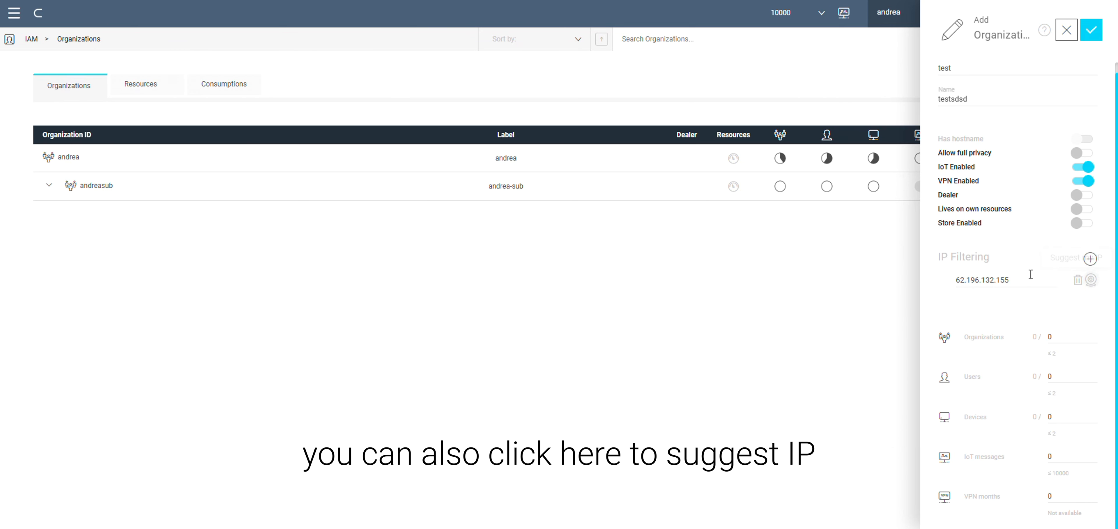
pyautogui.moveTo(1022, 282); pyautogui.dragTo(939, 281)
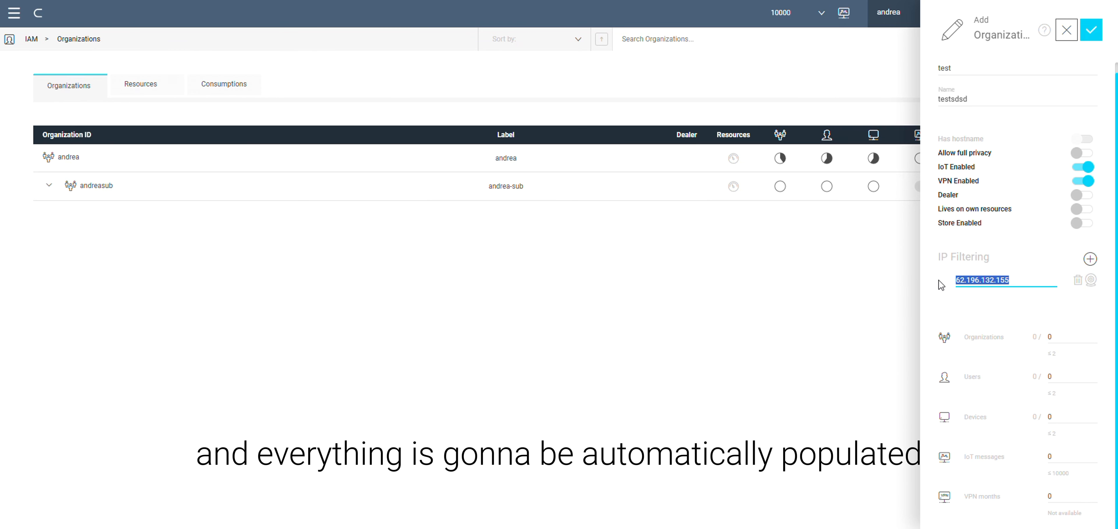
pyautogui.press('BackSpace')
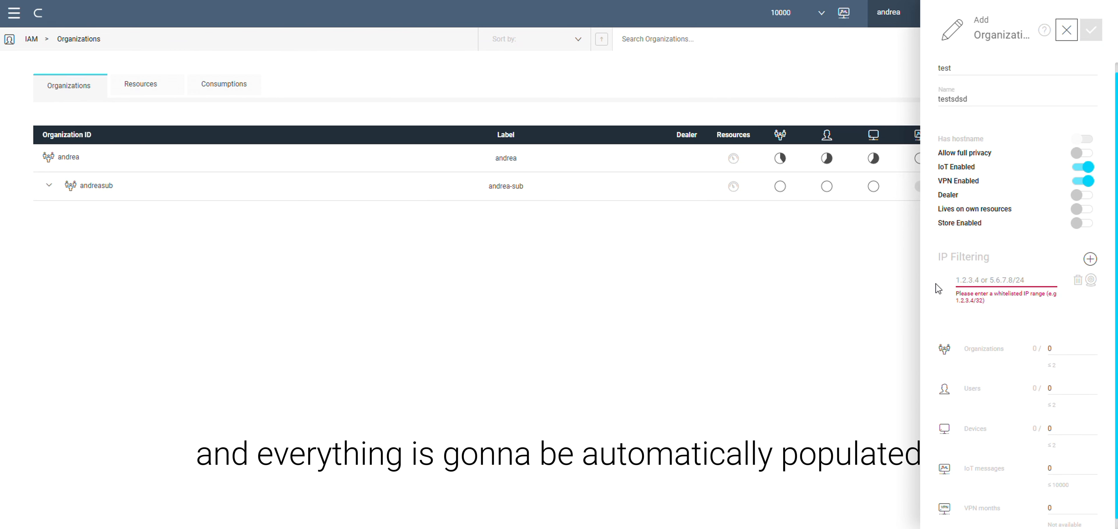
# Check the organization and user limit fields, and discard the new child organization without saving
pyautogui.scroll(-1, 983, 358)
pyautogui.click(1062, 334)
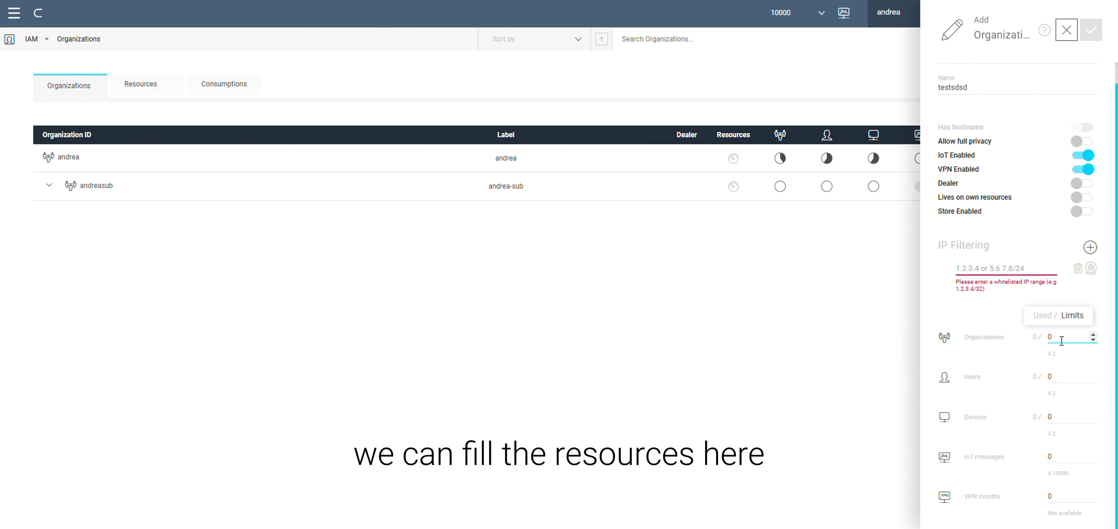
pyautogui.click(1055, 376)
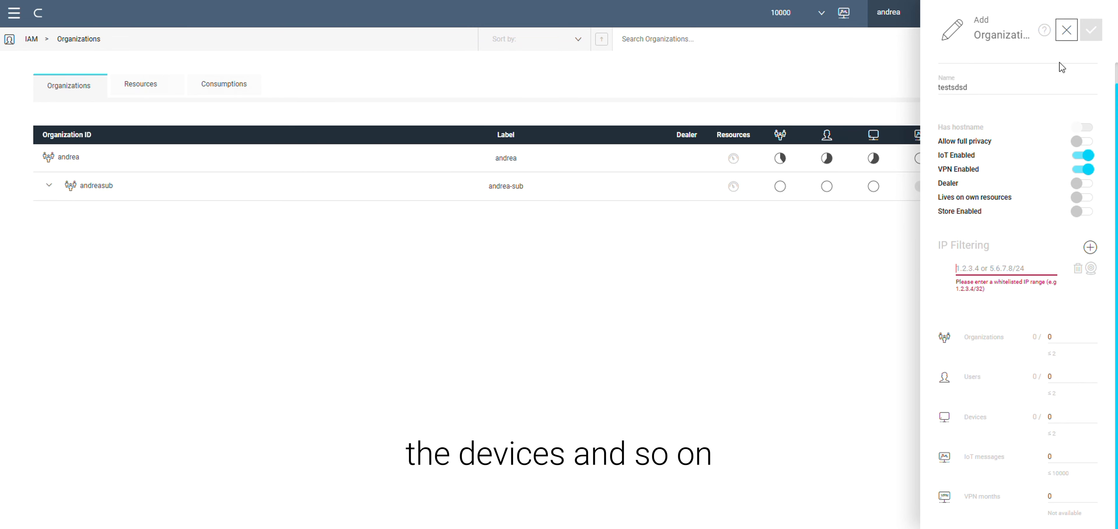
pyautogui.click(1068, 39)
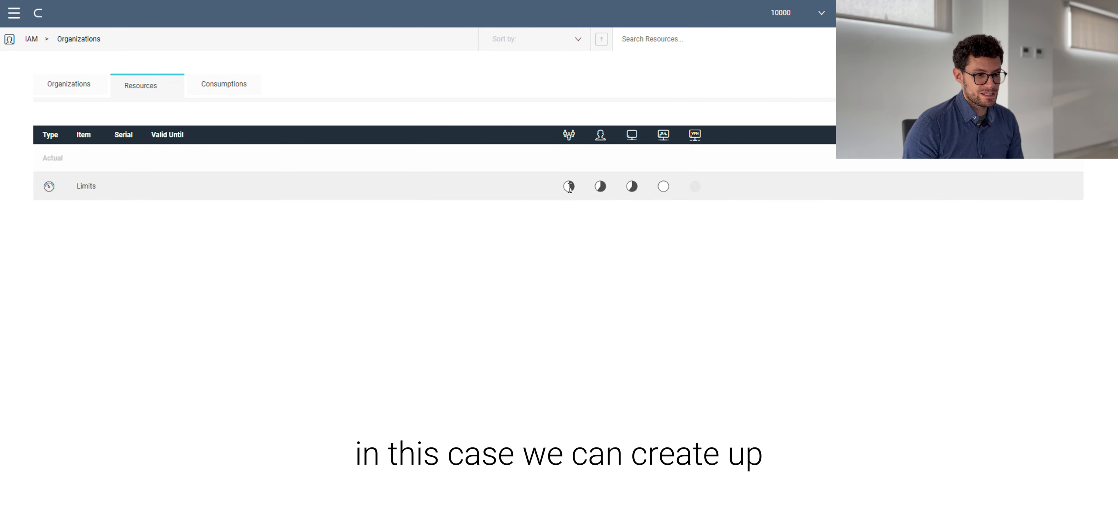
# Inspect the organization and IoT message limits in the resources overview, and browse all the consumption charts
pyautogui.moveTo(568, 189)
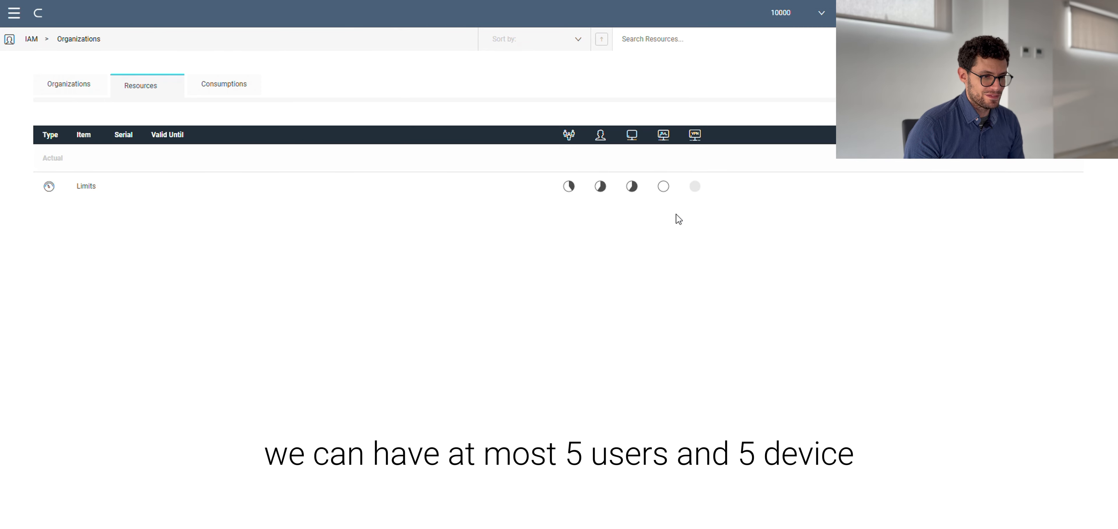
pyautogui.moveTo(665, 190)
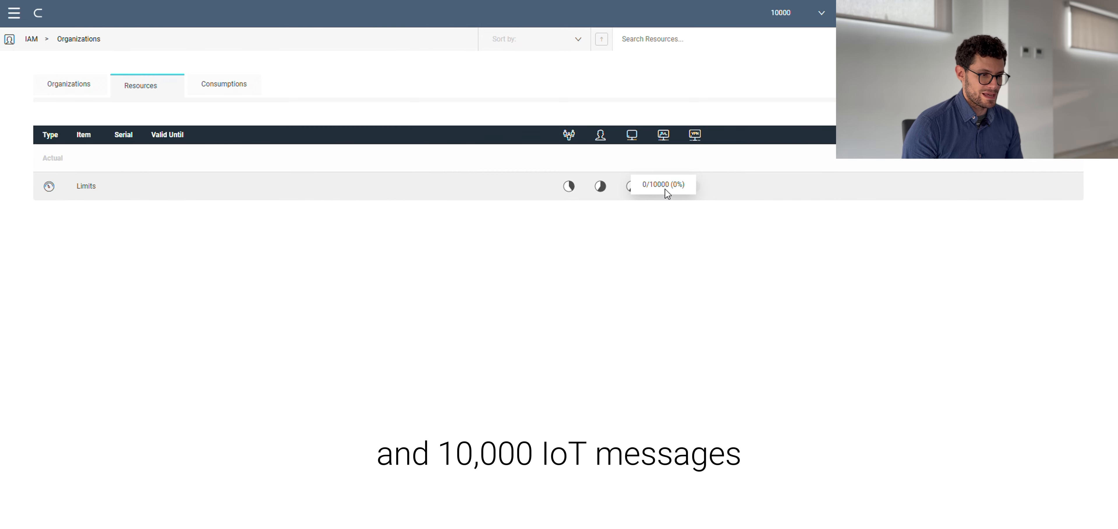
pyautogui.click(212, 90)
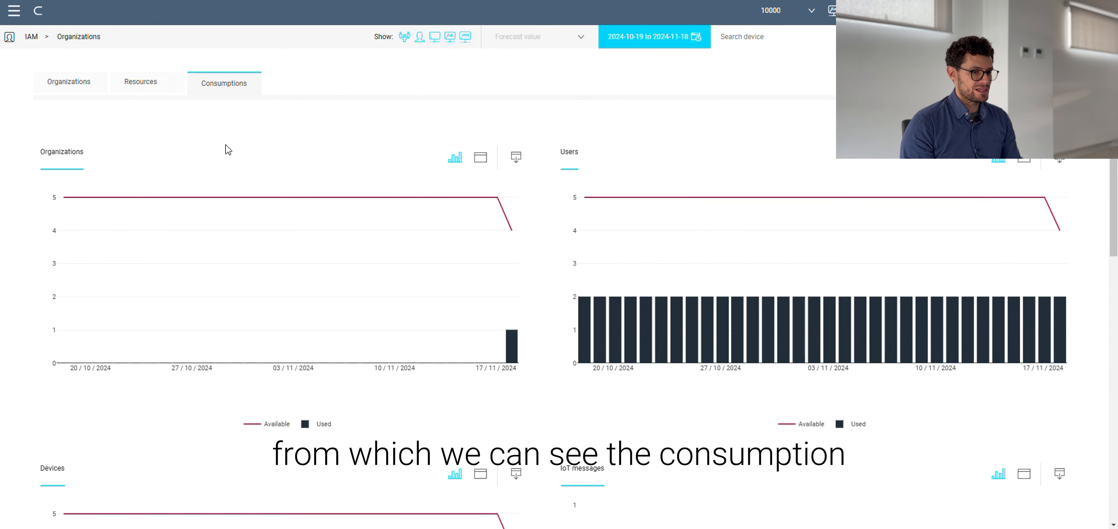
pyautogui.scroll(-2, 228, 146)
pyautogui.scroll(-7, 226, 144)
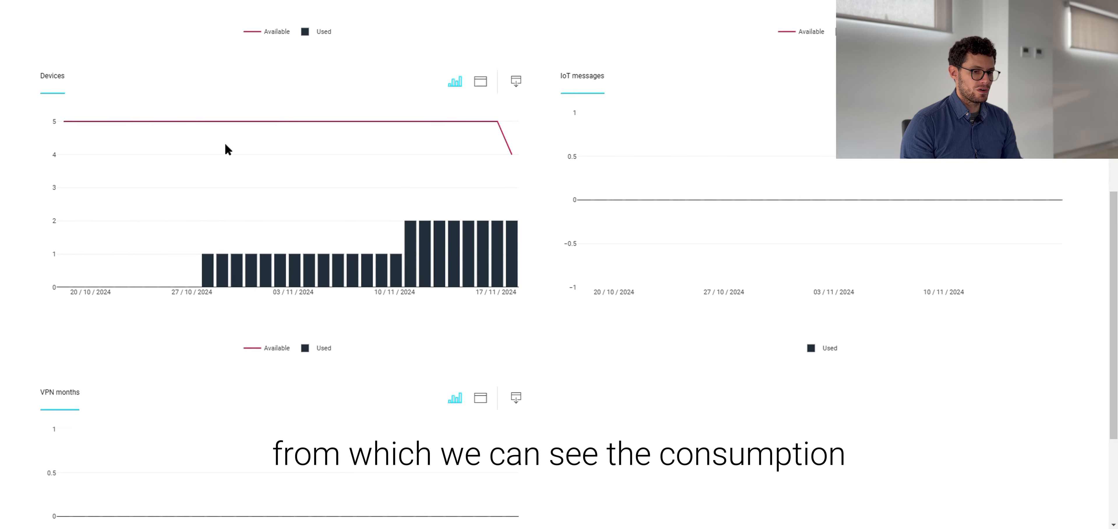
pyautogui.scroll(-4, 225, 144)
pyautogui.scroll(13, 299, 212)
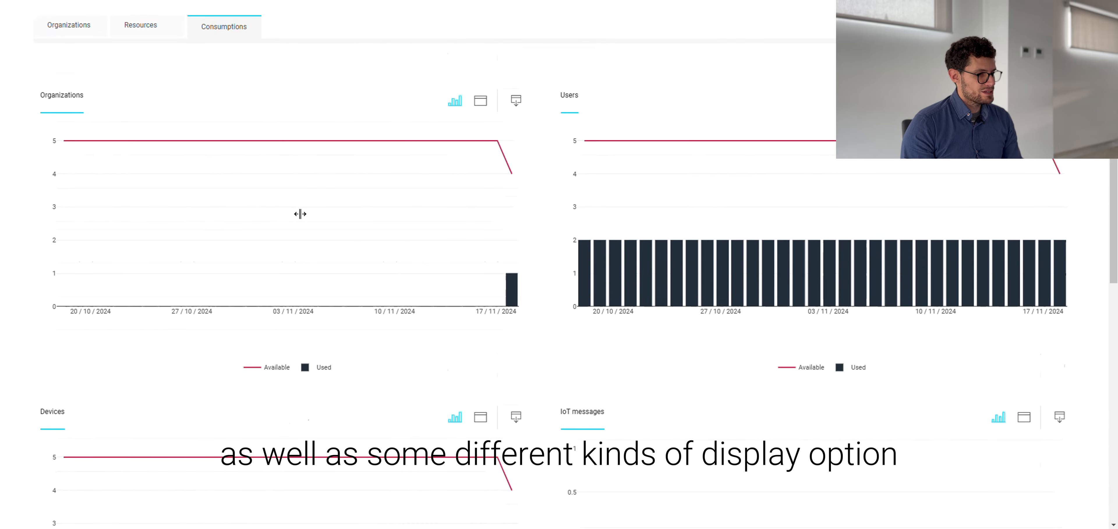
# View the Organizations consumption as a detailed table and as a chart again, and check the date range options
pyautogui.click(480, 160)
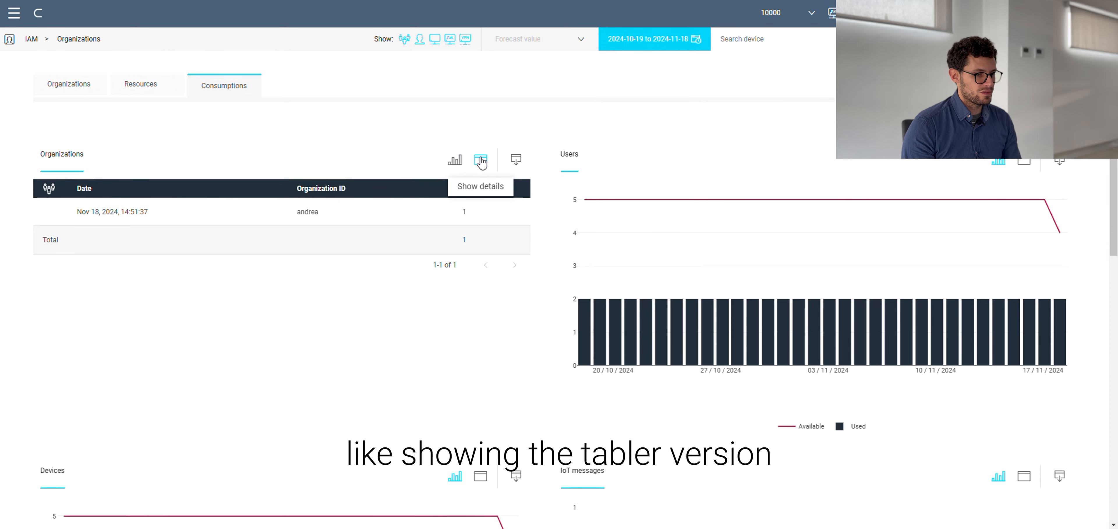
pyautogui.click(481, 162)
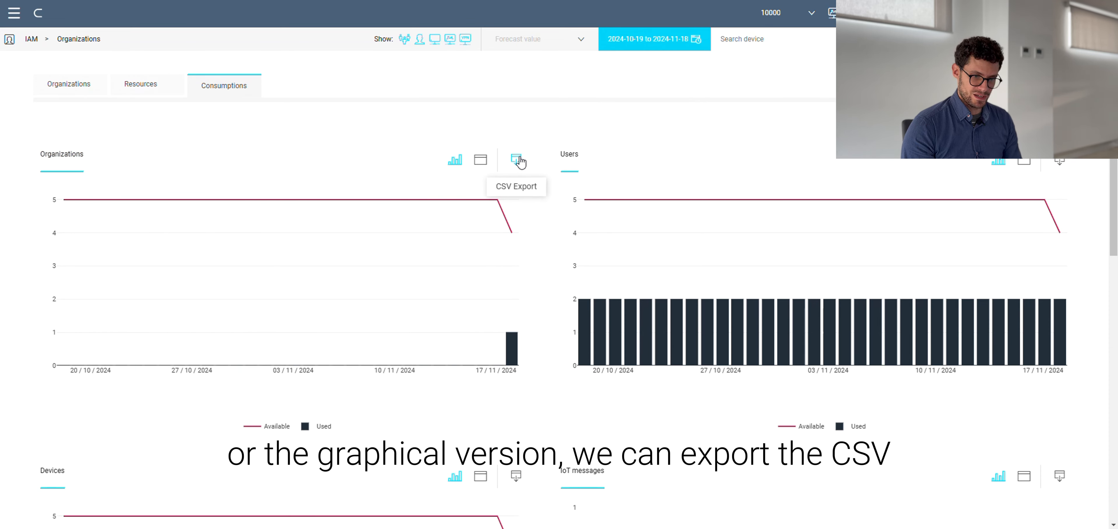
pyautogui.click(697, 40)
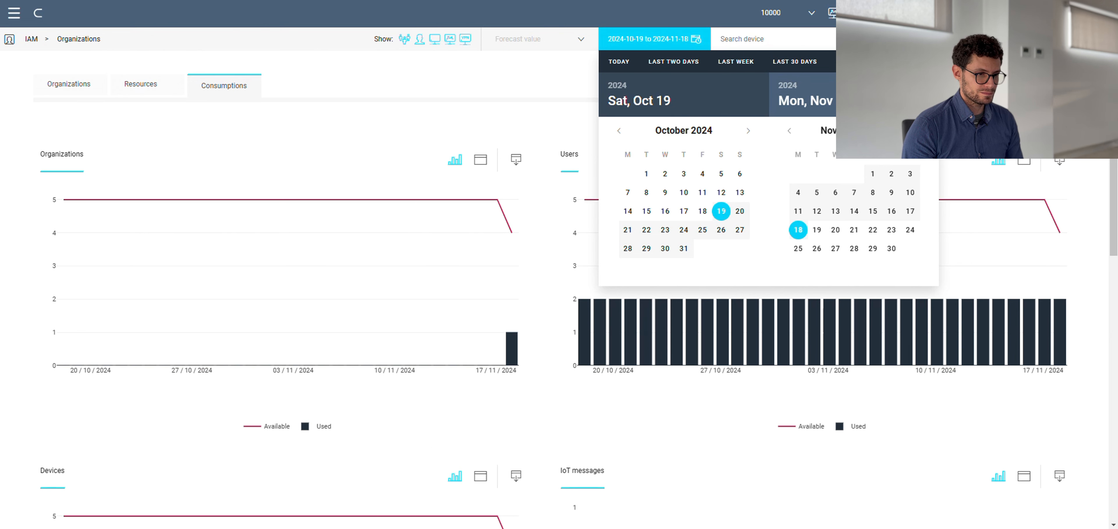
pyautogui.press('Escape')
# Add a 3-month forecast to the consumption charts and include the child organizations in them
pyautogui.scroll(-1, 759, 251)
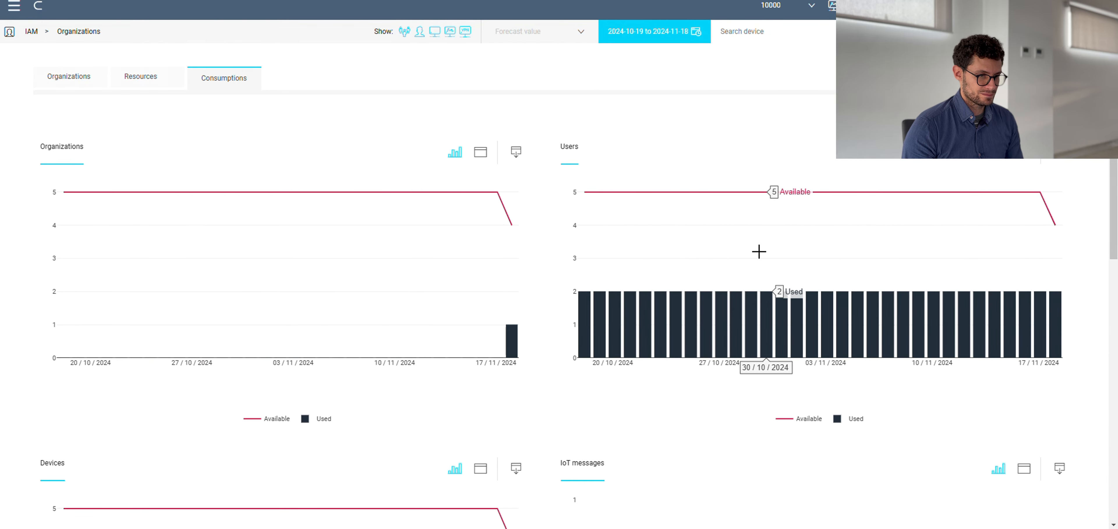
pyautogui.scroll(-5, 759, 252)
pyautogui.scroll(-2, 709, 131)
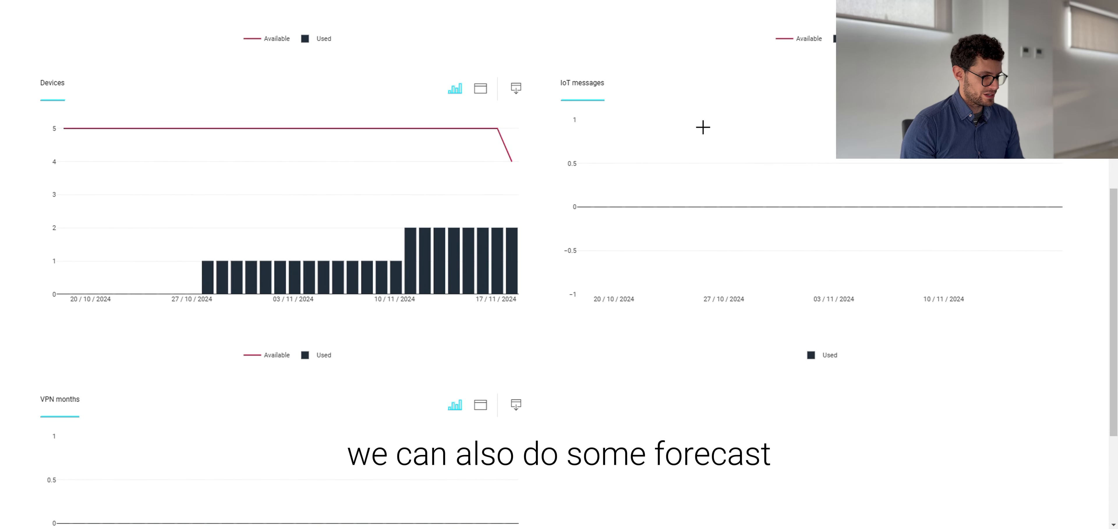
pyautogui.scroll(-3, 374, 195)
pyautogui.scroll(10, 380, 200)
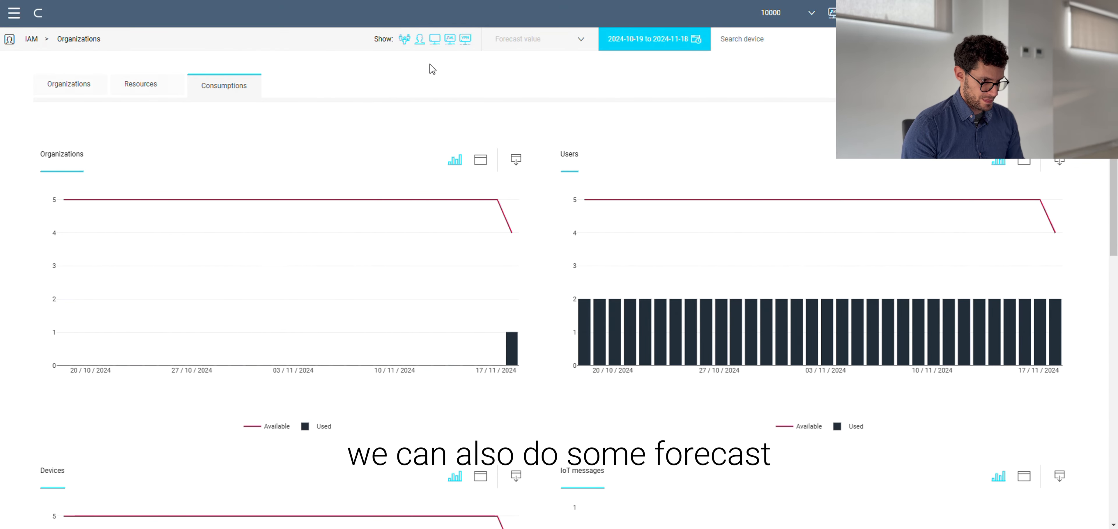
pyautogui.click(568, 43)
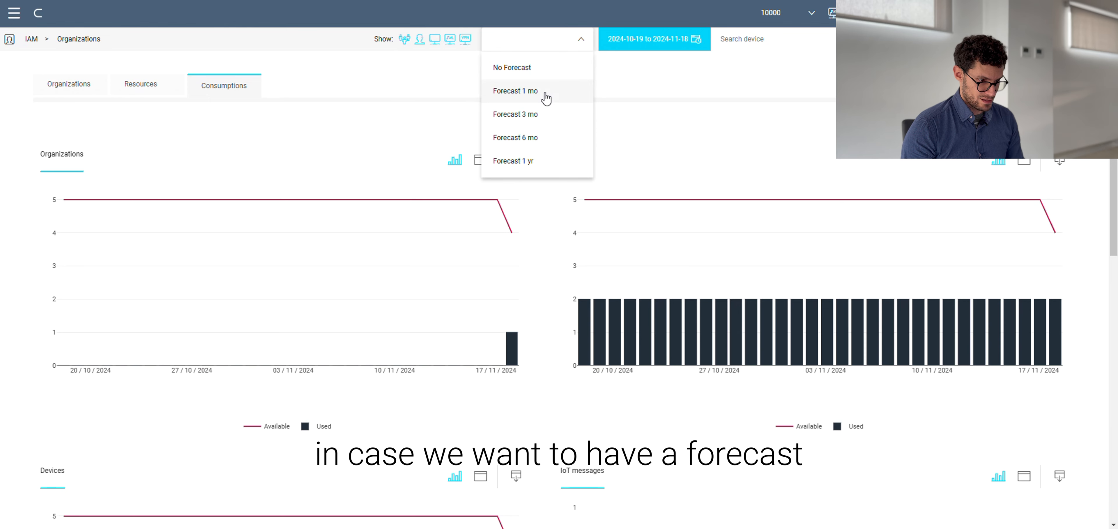
pyautogui.click(537, 116)
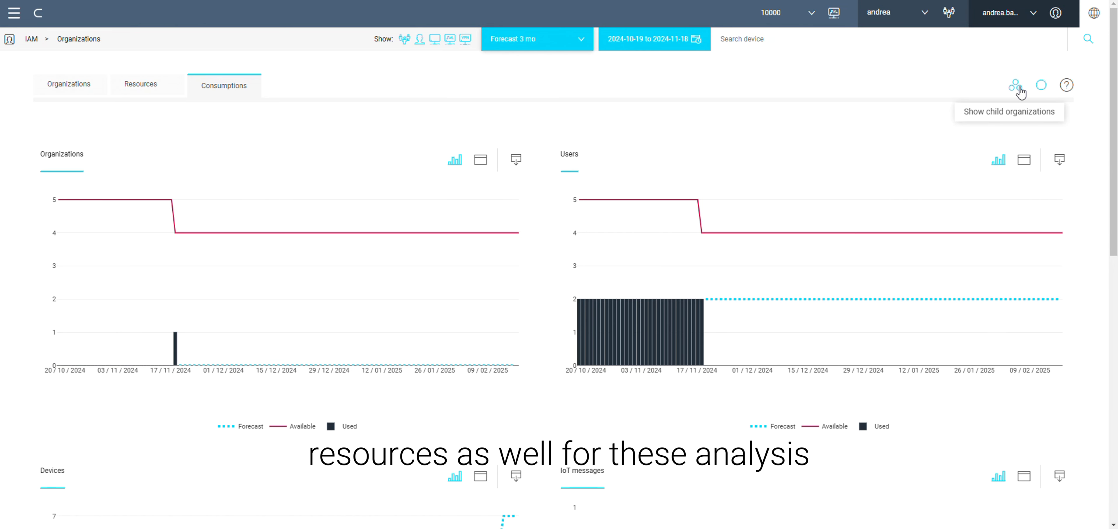
pyautogui.click(1019, 89)
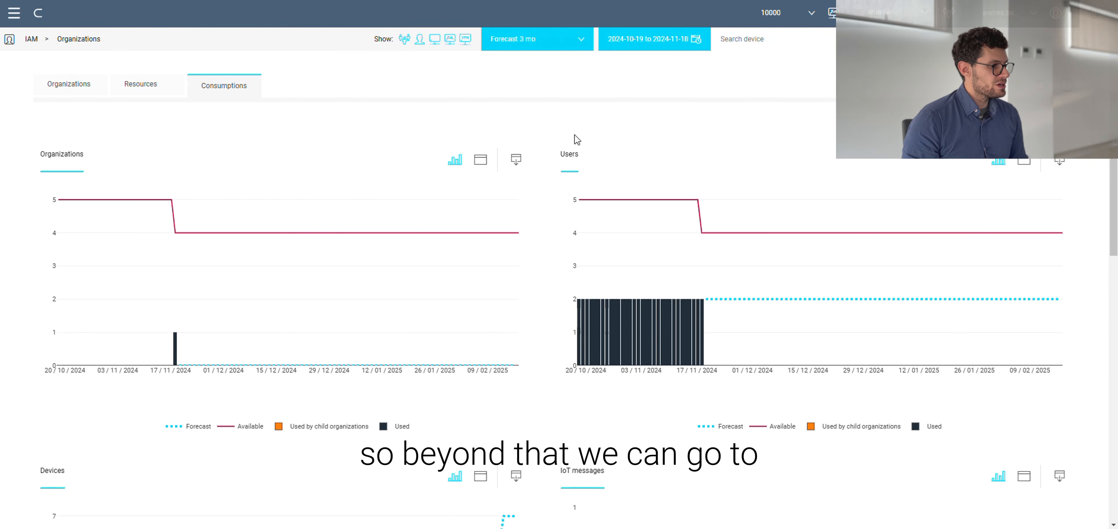
# Open the IAM roles management and review the existing application roles and device roles
pyautogui.click(18, 23)
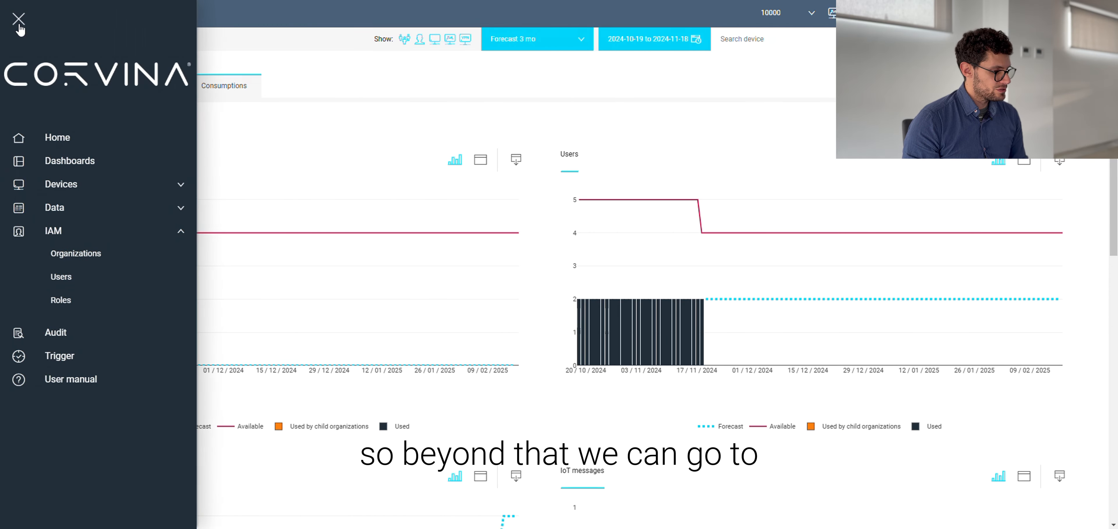
pyautogui.click(72, 295)
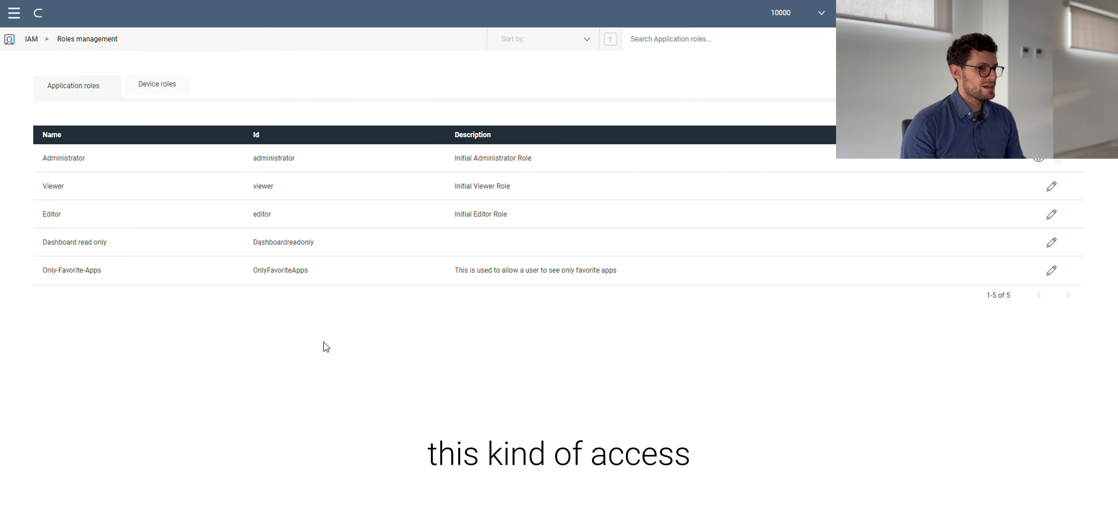
pyautogui.click(158, 91)
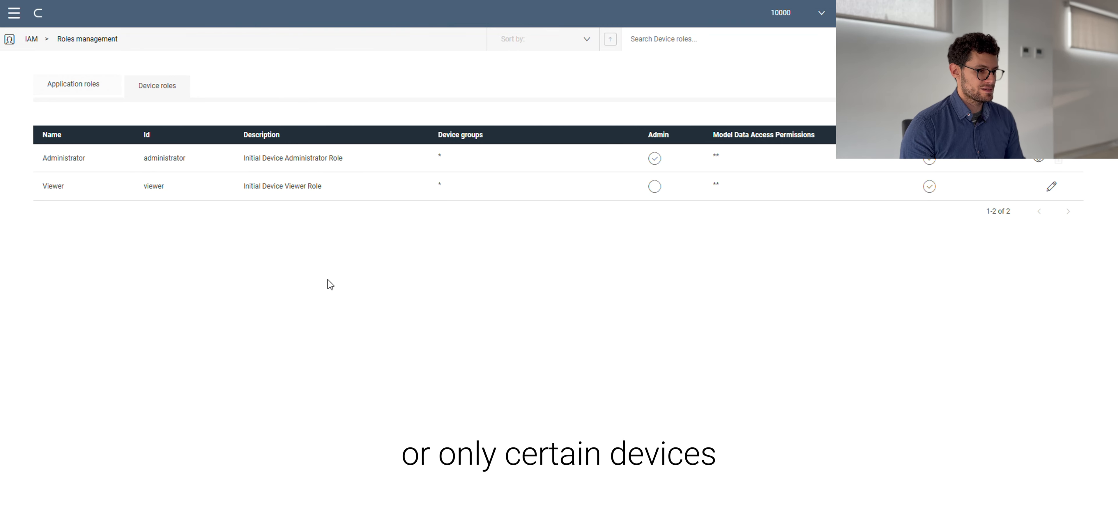
pyautogui.click(94, 87)
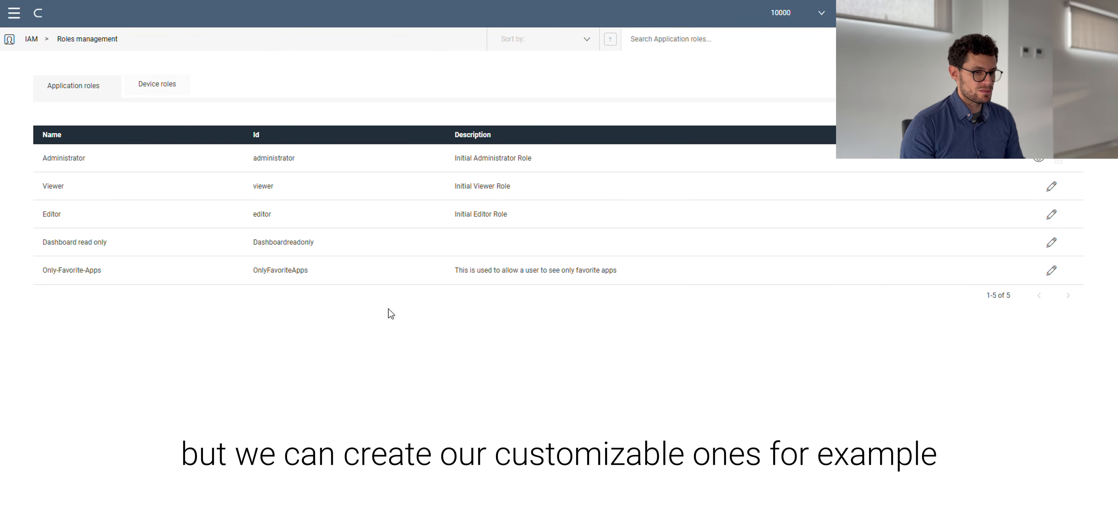
# Start a new application role named "test" and check its child organization and favourite application access options
pyautogui.click(1044, 89)
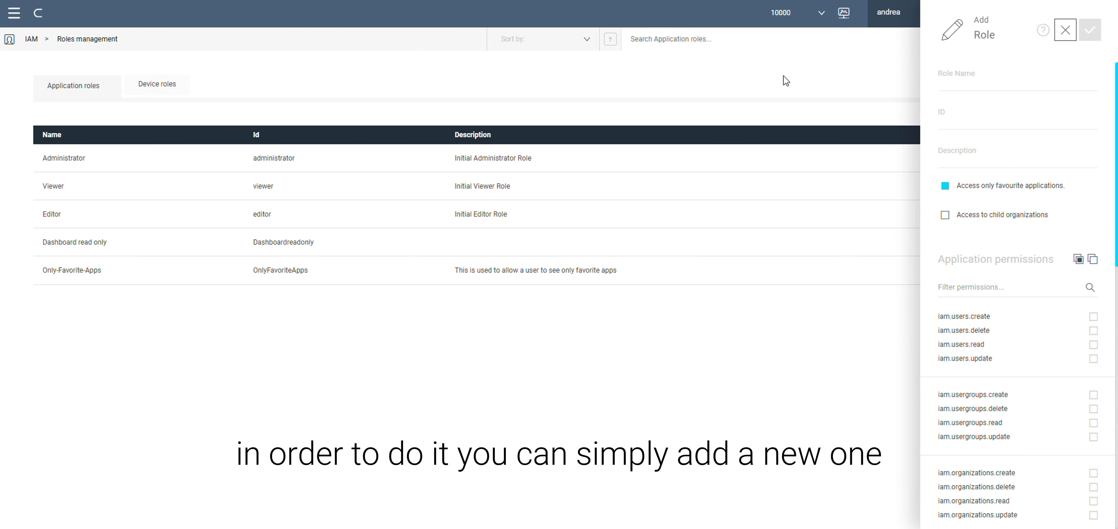
pyautogui.click(979, 81)
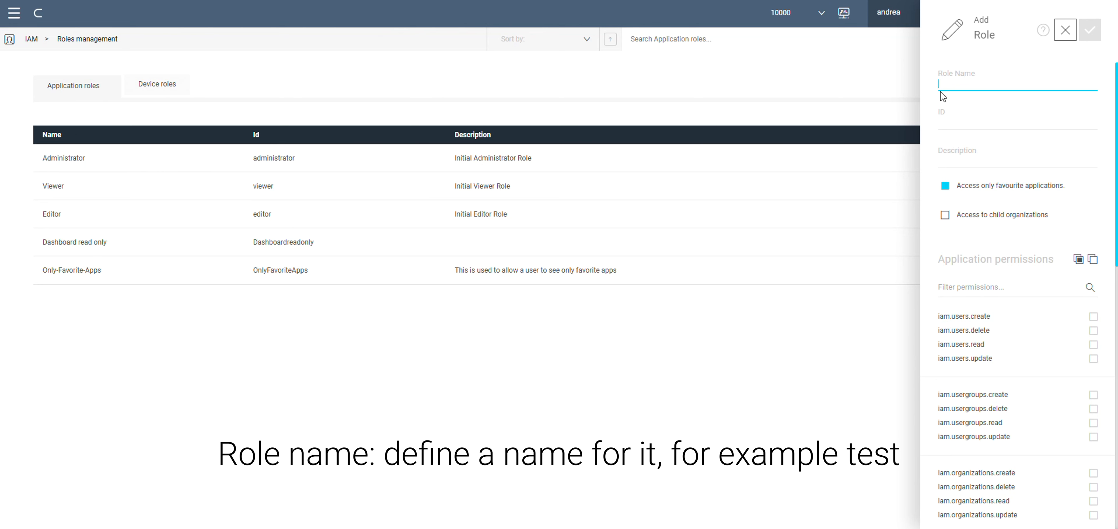
pyautogui.write('test')
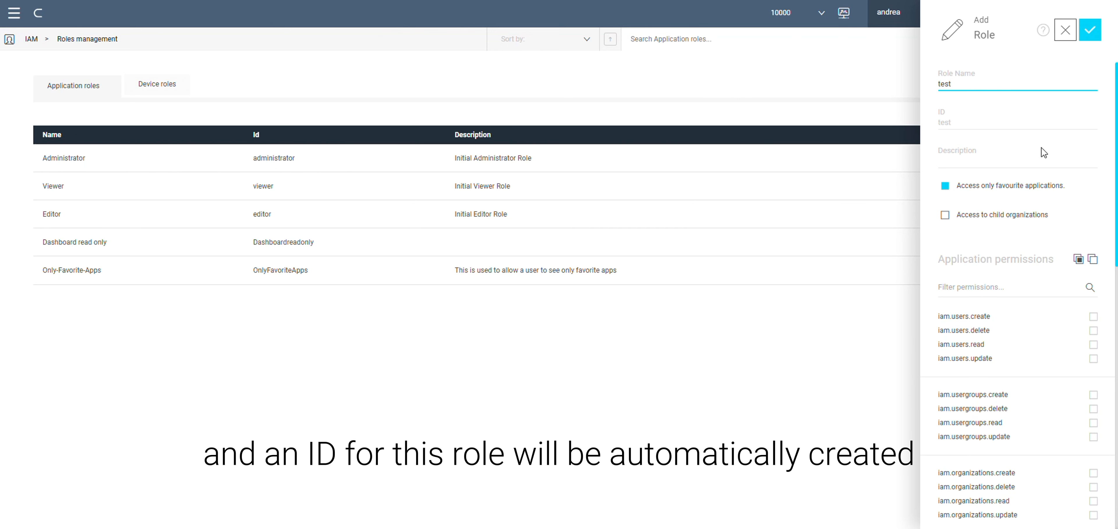
pyautogui.scroll(-2, 1042, 147)
pyautogui.scroll(2, 1042, 153)
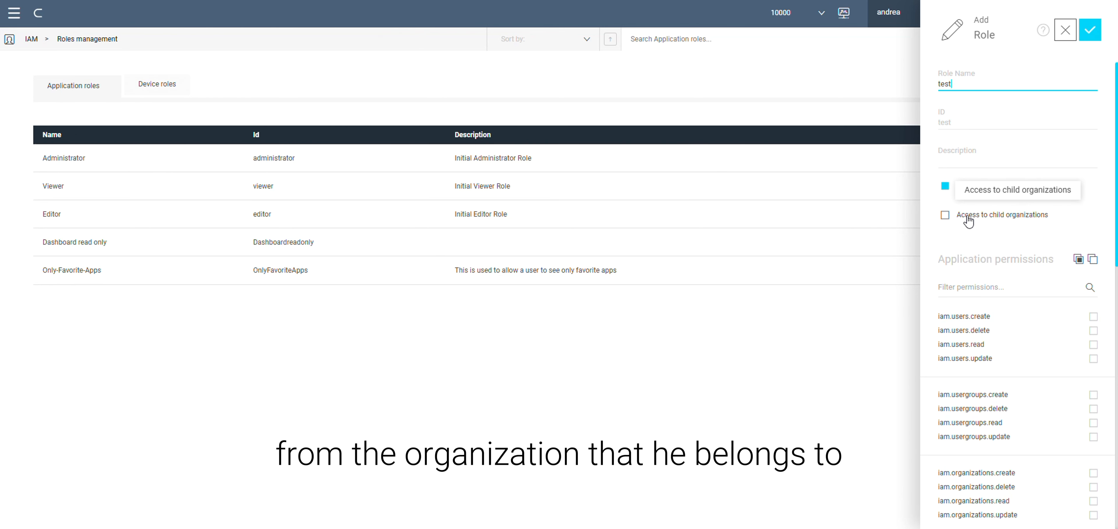
# Examine the application permissions available for the new role, from users and organizations to devices and alarms, and leave the form without saving
pyautogui.scroll(-2, 984, 249)
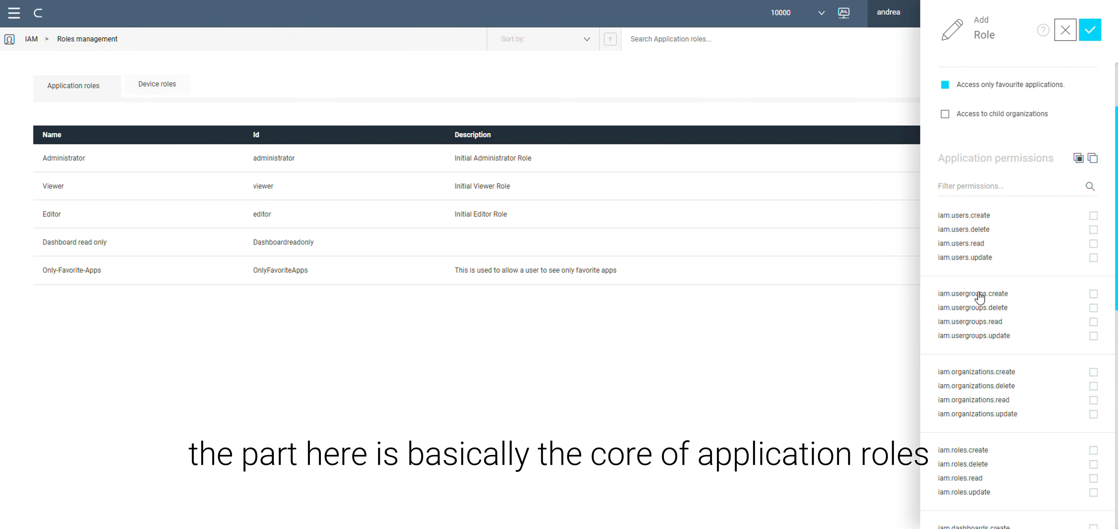
pyautogui.scroll(-4, 986, 324)
pyautogui.scroll(-4, 986, 324)
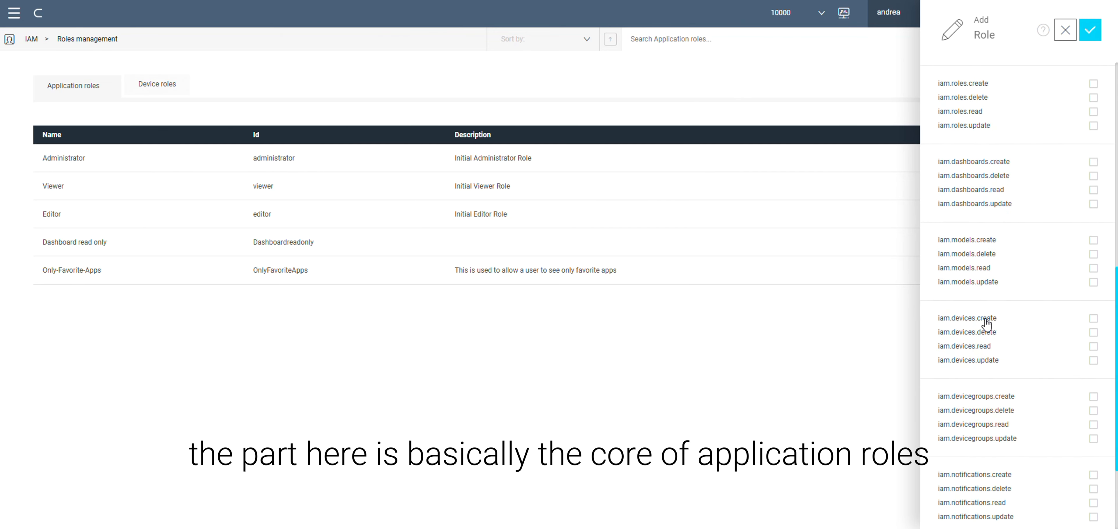
pyautogui.scroll(-3, 986, 323)
pyautogui.scroll(10, 985, 321)
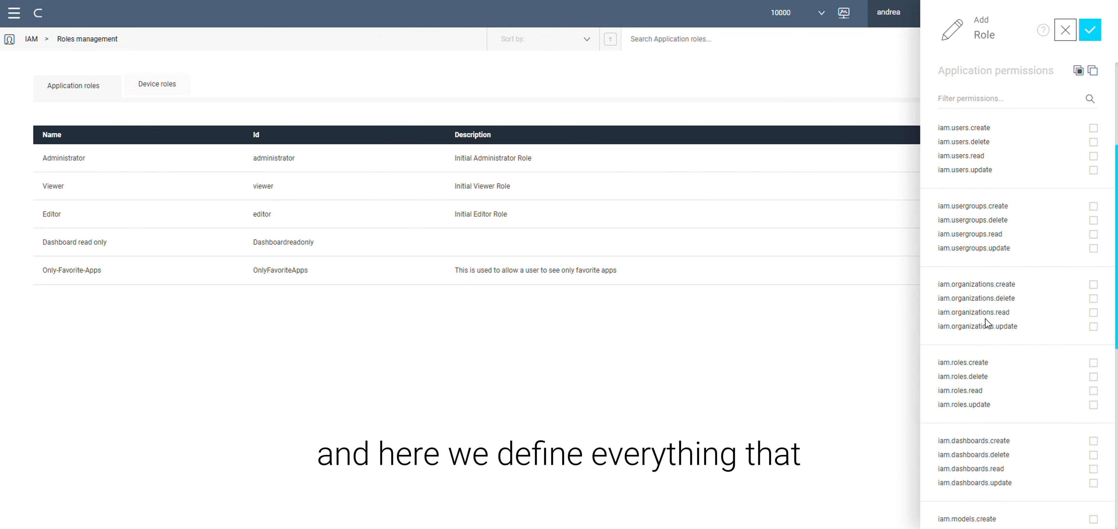
pyautogui.scroll(3, 985, 319)
pyautogui.scroll(-2, 986, 323)
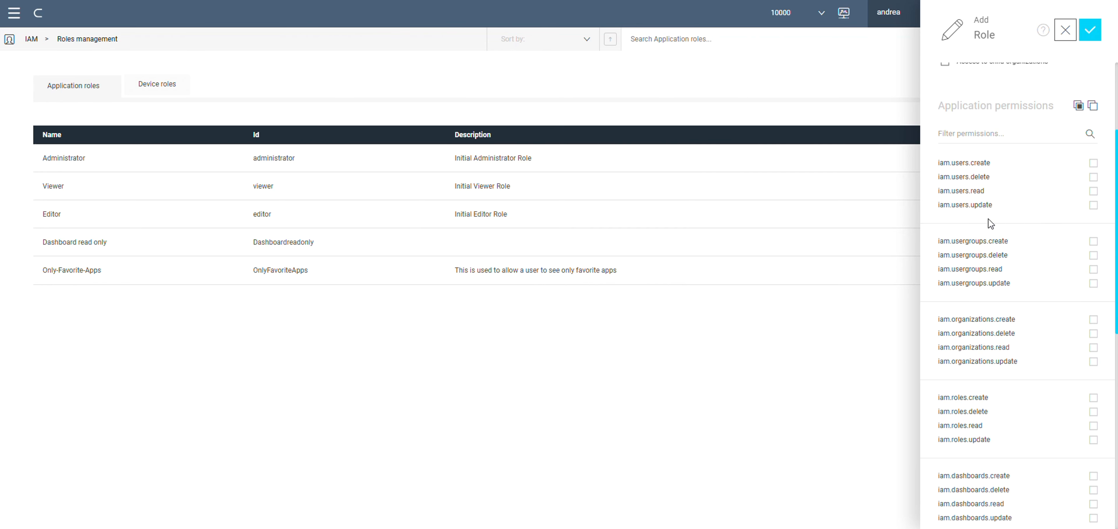
pyautogui.scroll(-1, 989, 172)
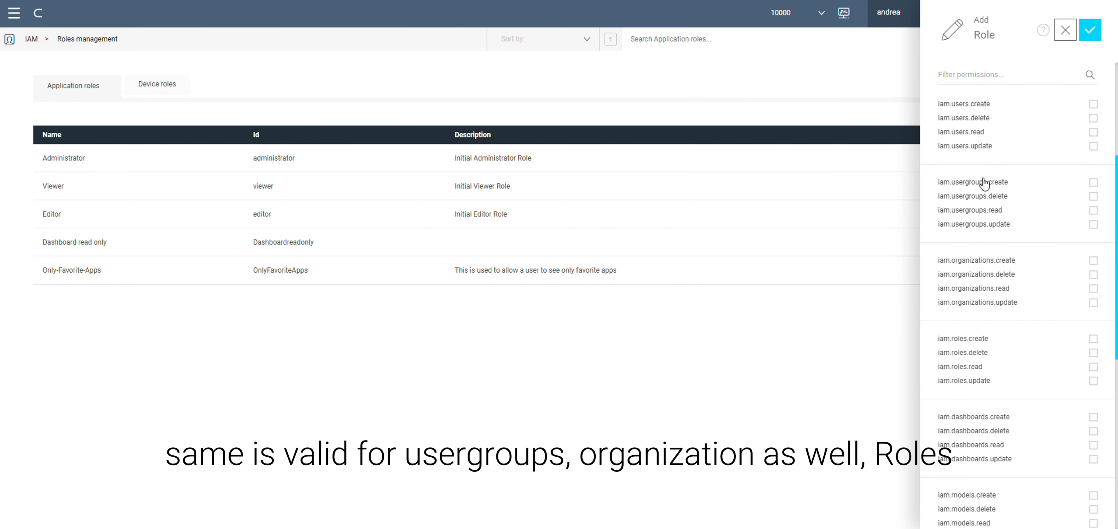
pyautogui.scroll(-2, 984, 182)
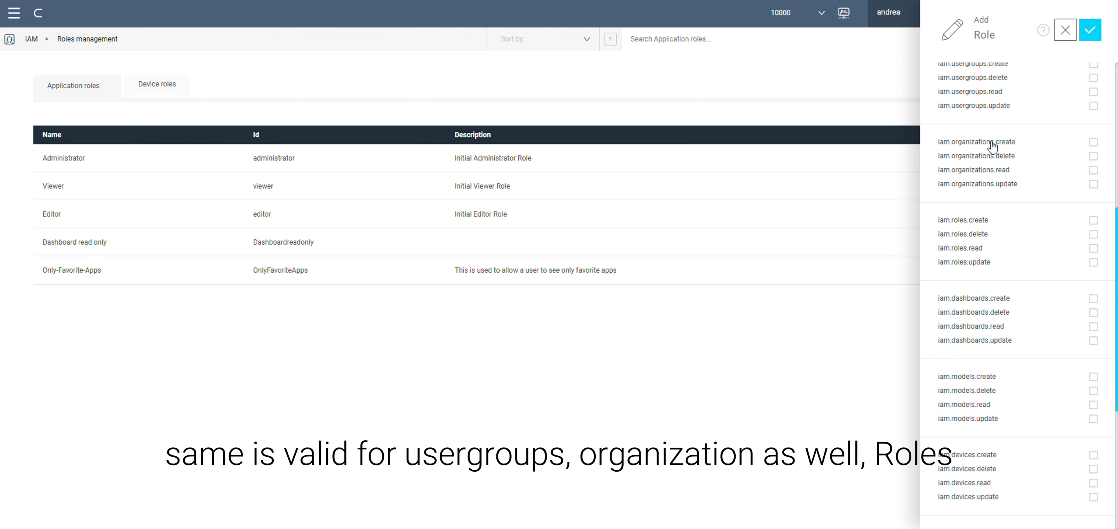
pyautogui.scroll(-1, 963, 242)
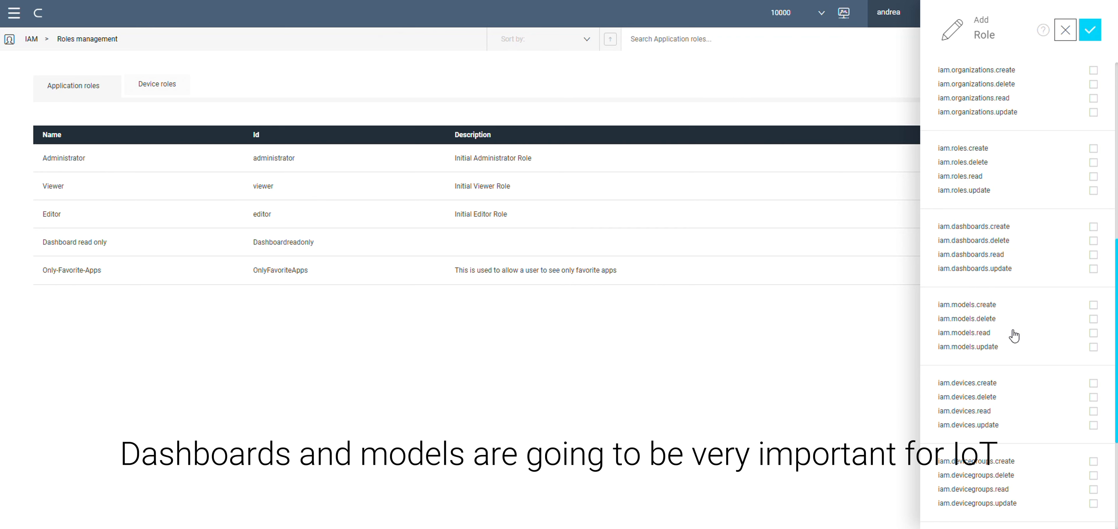
pyautogui.scroll(-1, 1014, 335)
pyautogui.scroll(-1, 1016, 319)
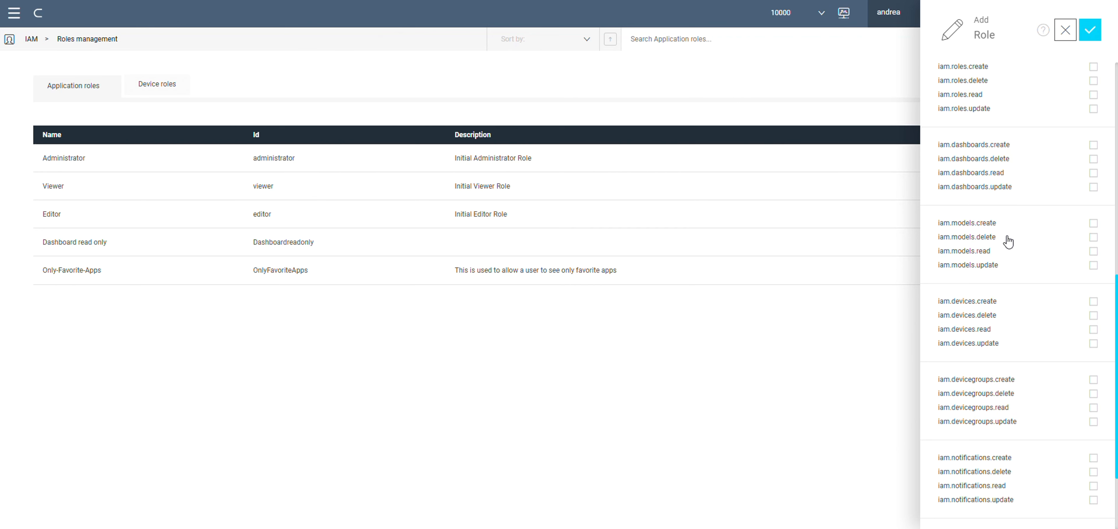
pyautogui.scroll(-2, 1017, 246)
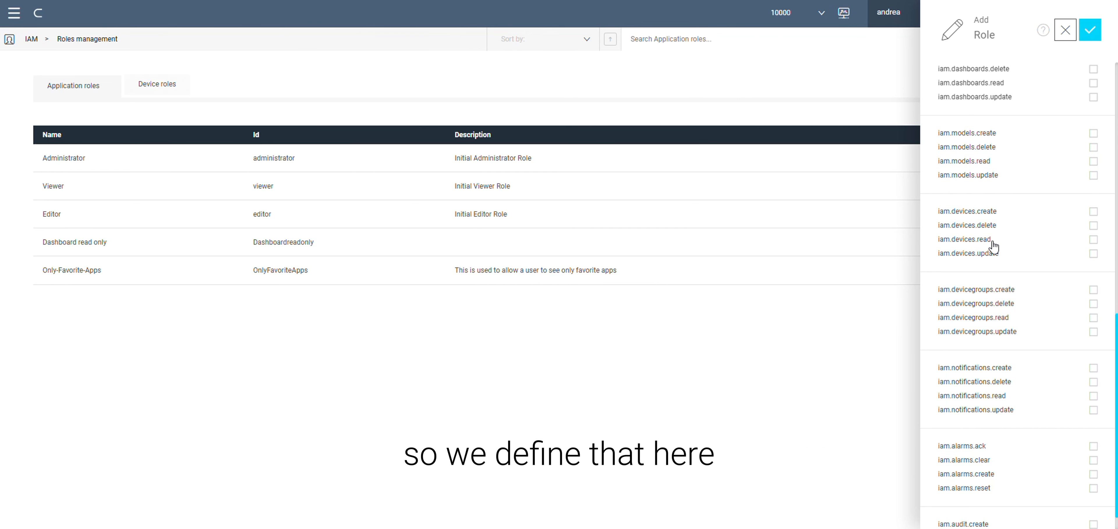
pyautogui.scroll(-1, 962, 234)
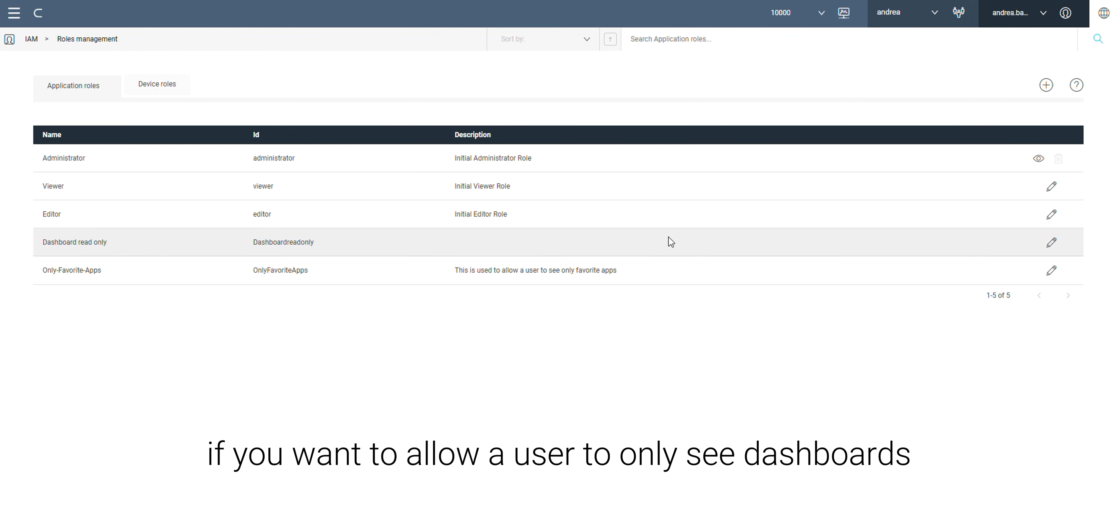
# Inspect which application permissions the Dashboard read only role grants, and leave the role editor without changes
pyautogui.click(1050, 243)
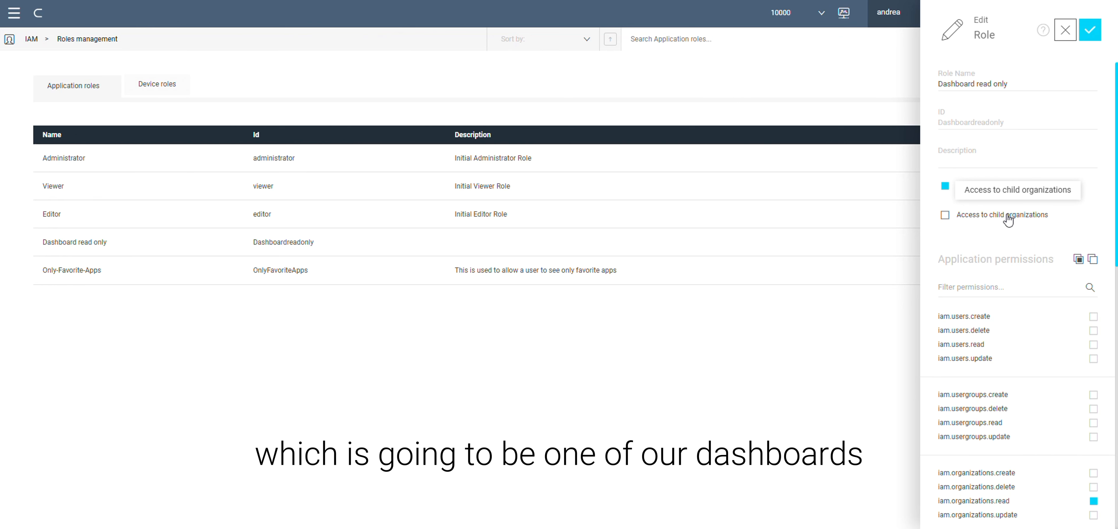
pyautogui.scroll(-1, 1060, 137)
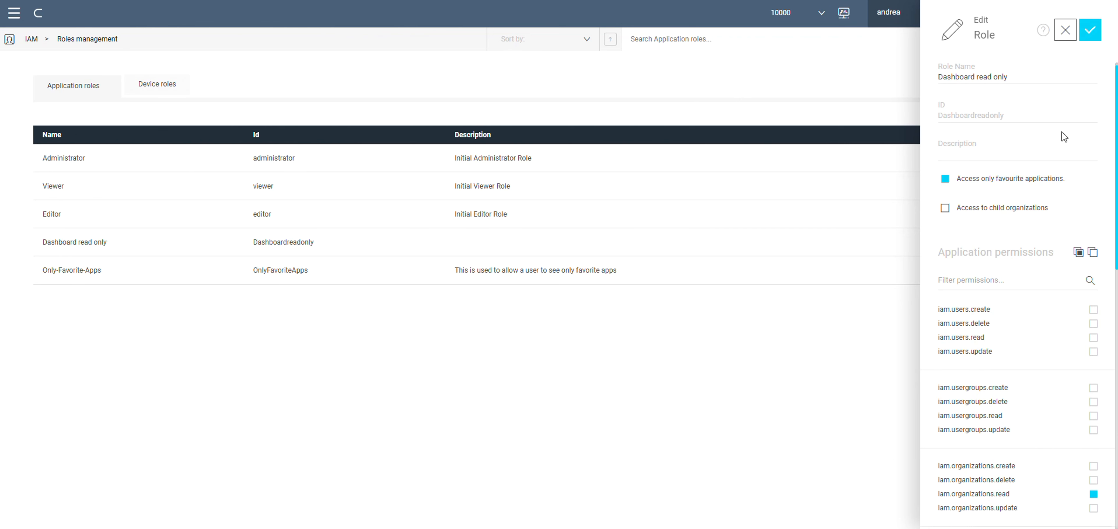
pyautogui.scroll(-1, 1062, 132)
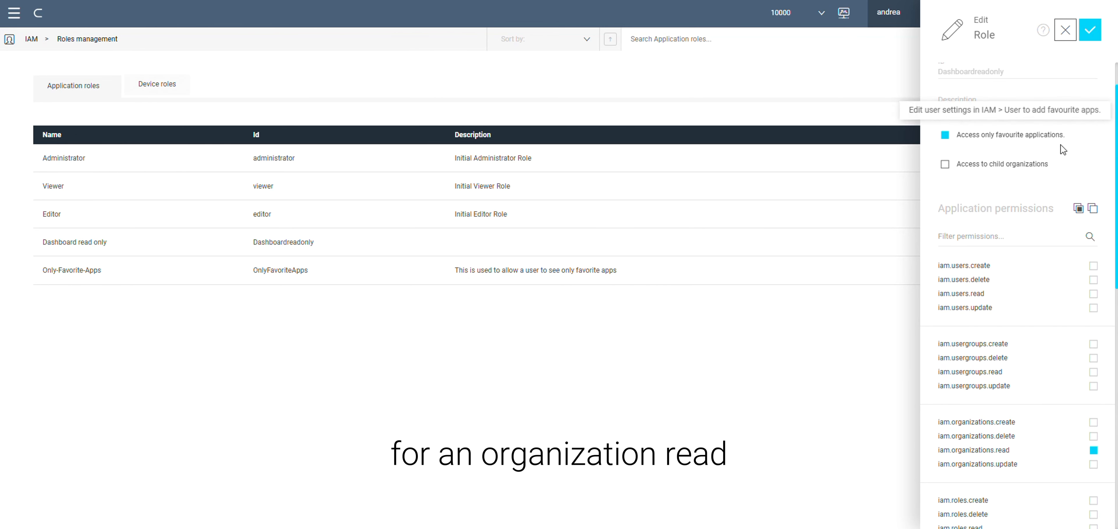
pyautogui.scroll(-5, 958, 260)
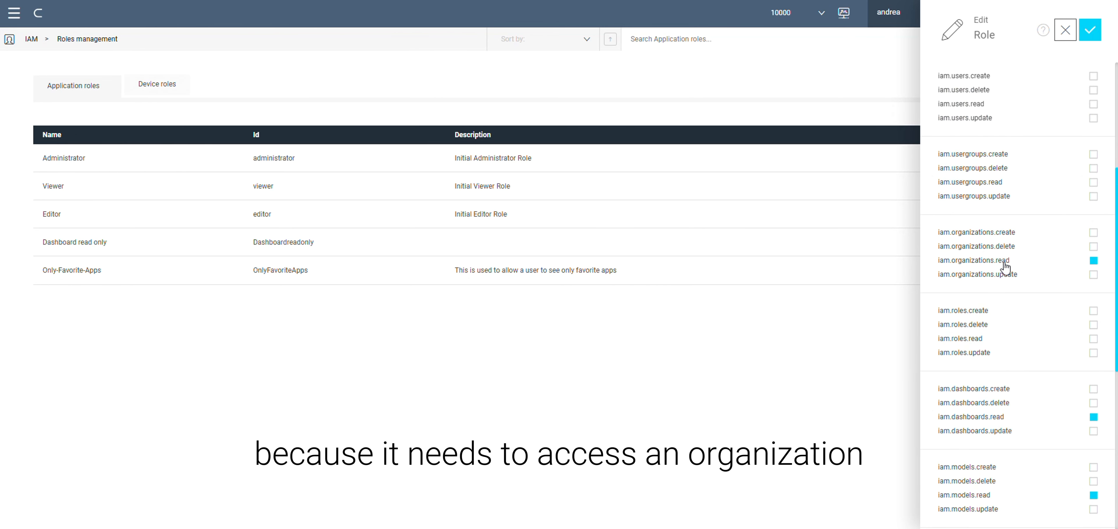
pyautogui.scroll(-3, 1069, 267)
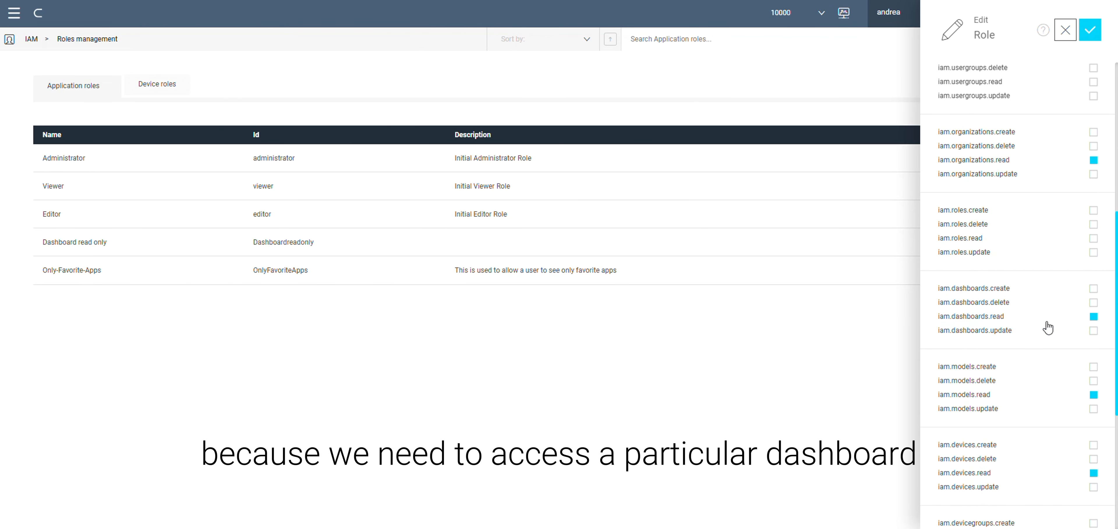
pyautogui.scroll(-3, 1048, 328)
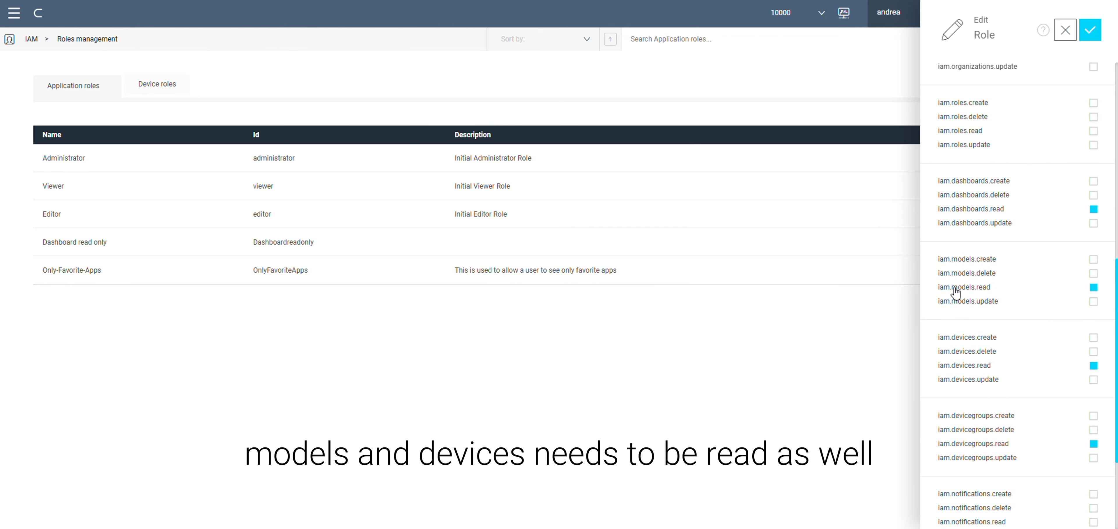
pyautogui.scroll(-2, 1050, 371)
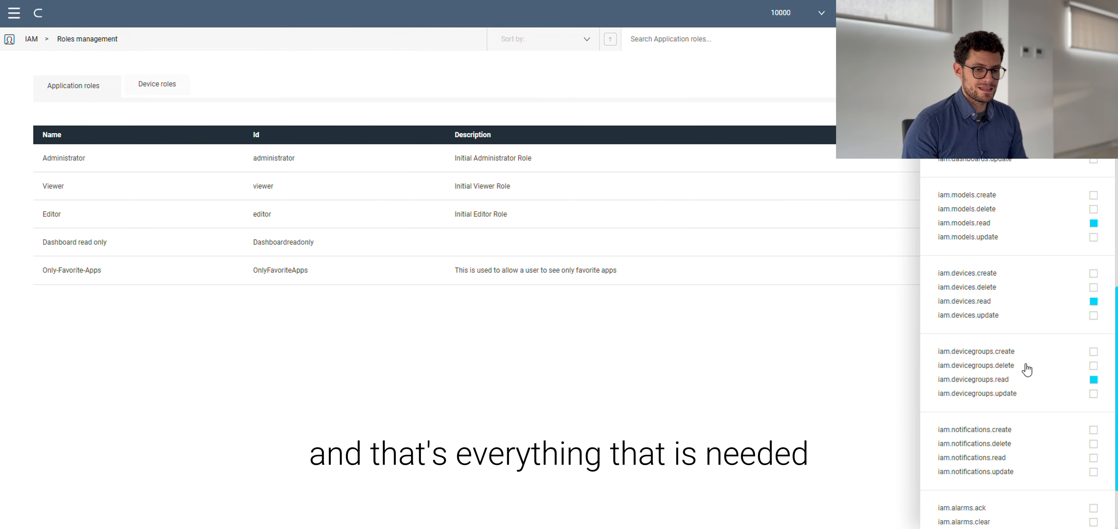
pyautogui.scroll(3, 1026, 370)
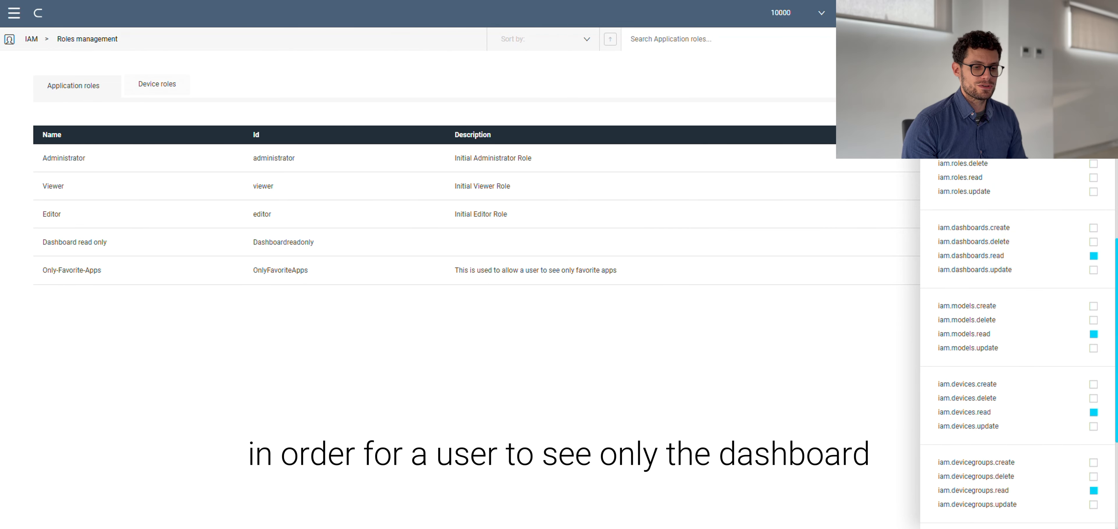
pyautogui.scroll(10, 1038, 175)
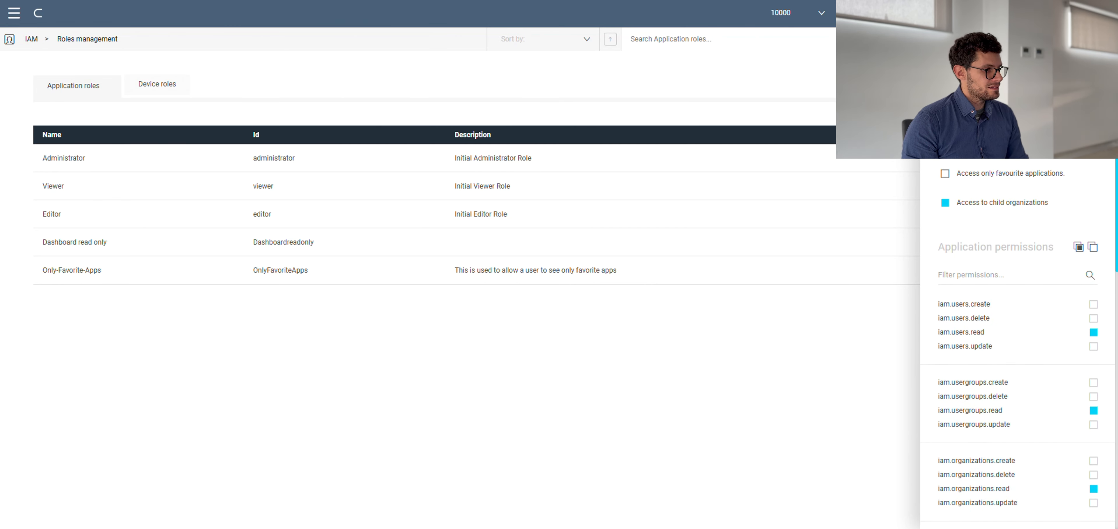
pyautogui.click(548, 349)
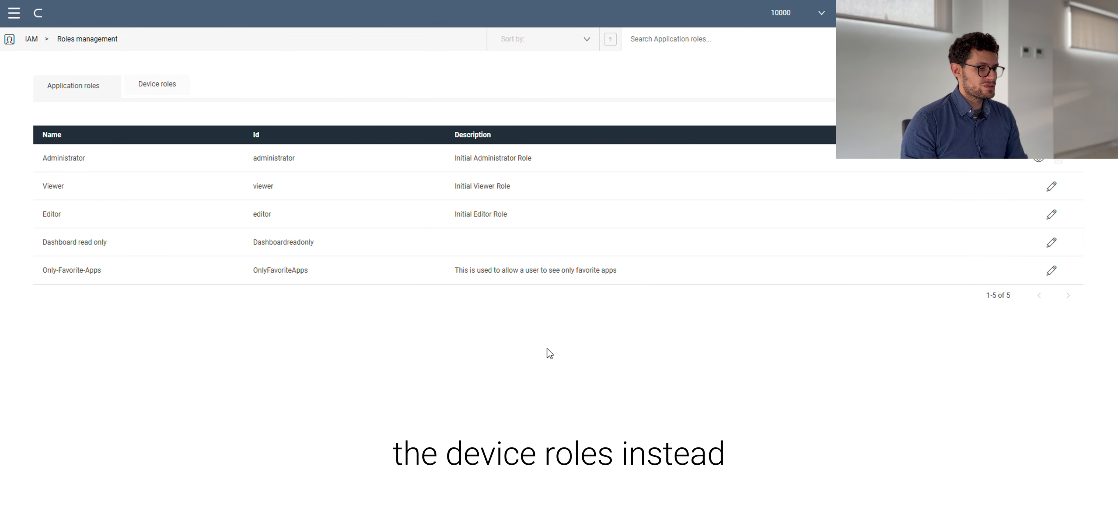
# Start a new device role named "test" and assign the device Test-device-video to it
pyautogui.click(156, 85)
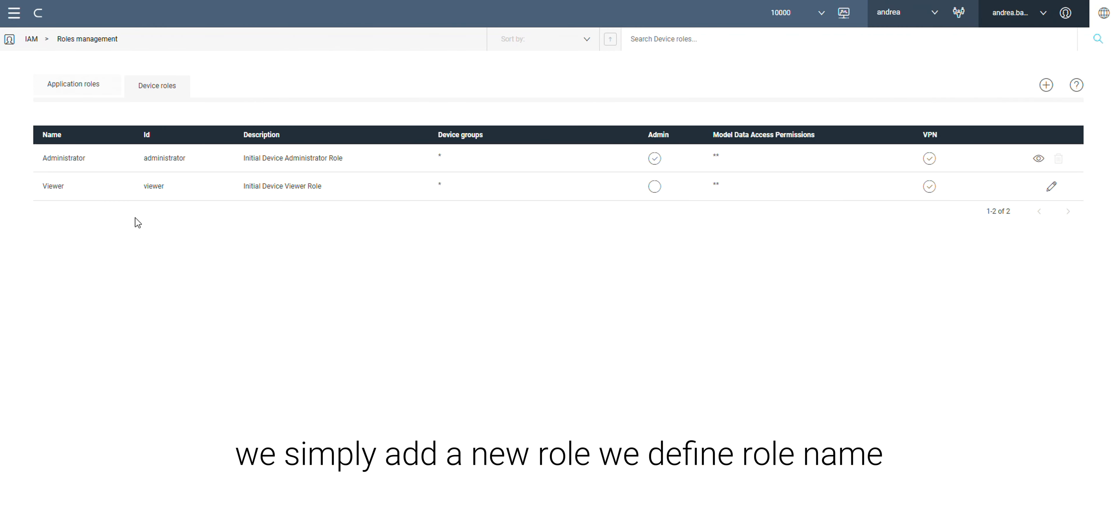
pyautogui.click(1046, 86)
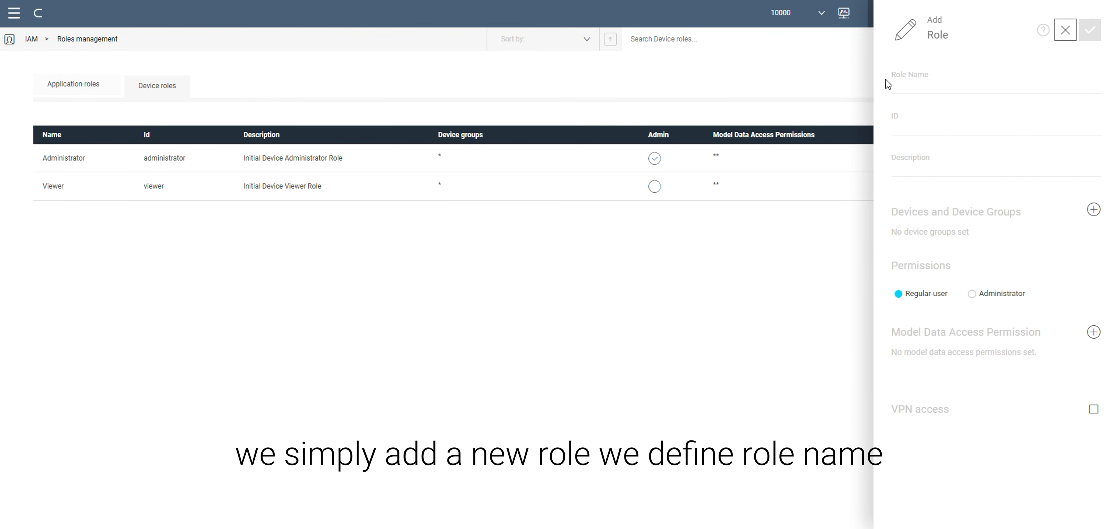
pyautogui.click(937, 90)
pyautogui.write('test')
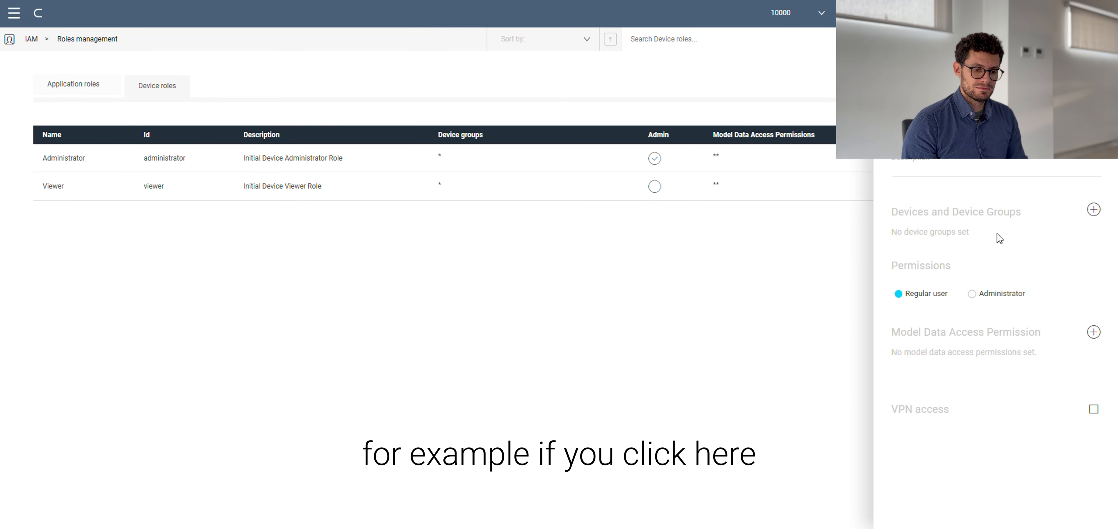
pyautogui.click(1093, 210)
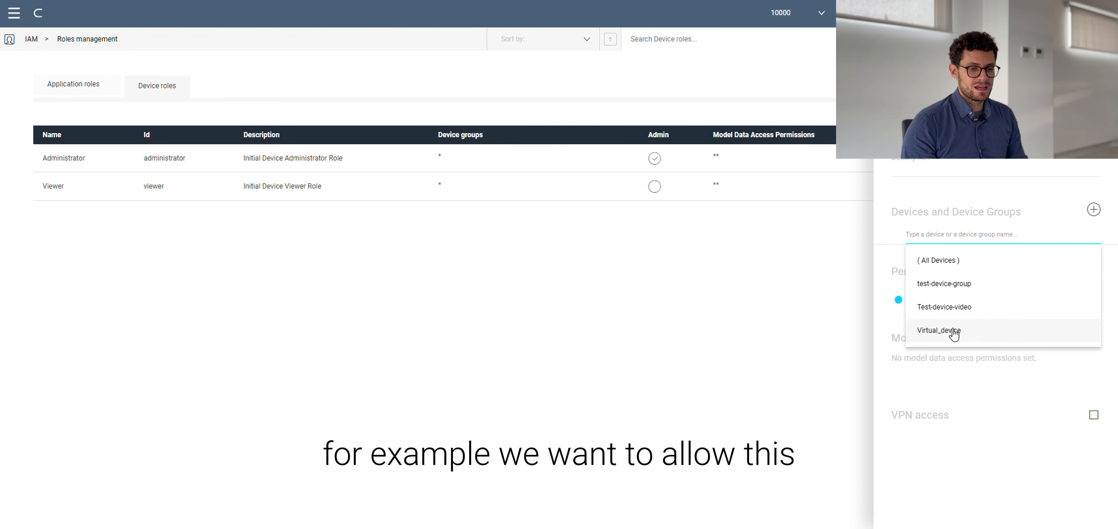
pyautogui.click(951, 312)
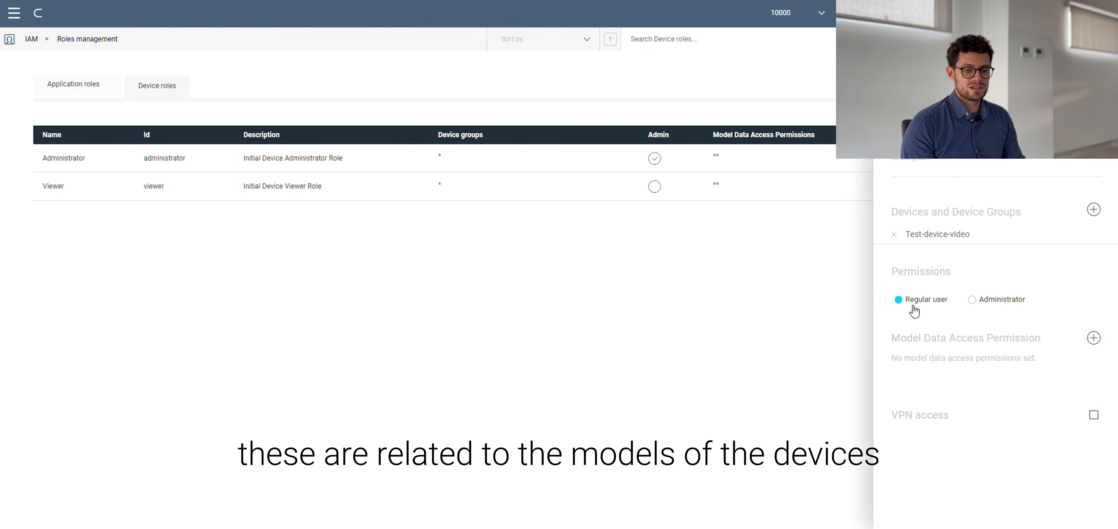
# Switch the device role's permissions between Administrator and Regular user to compare their model data access, ending on Regular user
pyautogui.click(982, 303)
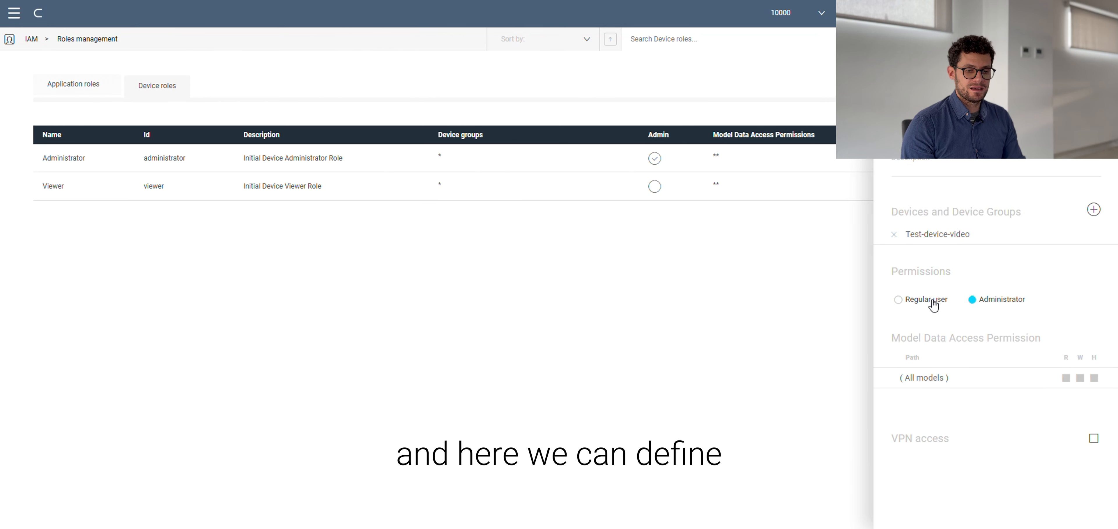
pyautogui.click(933, 305)
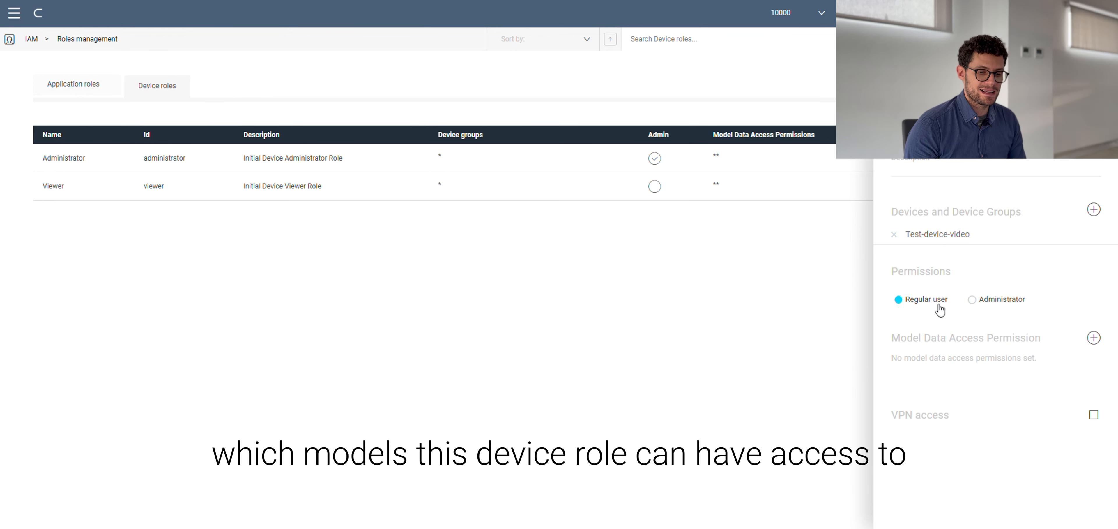
pyautogui.click(982, 302)
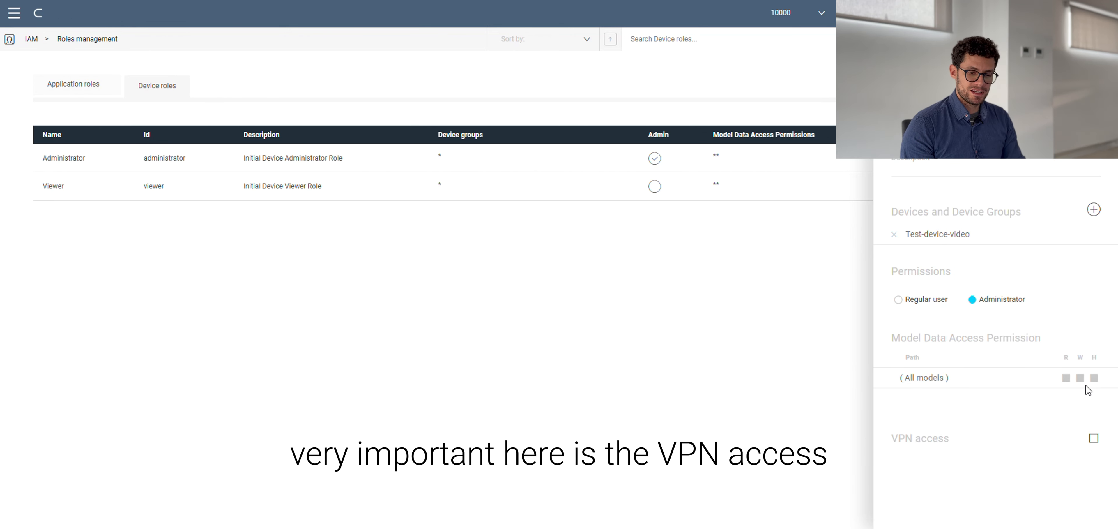
pyautogui.click(931, 305)
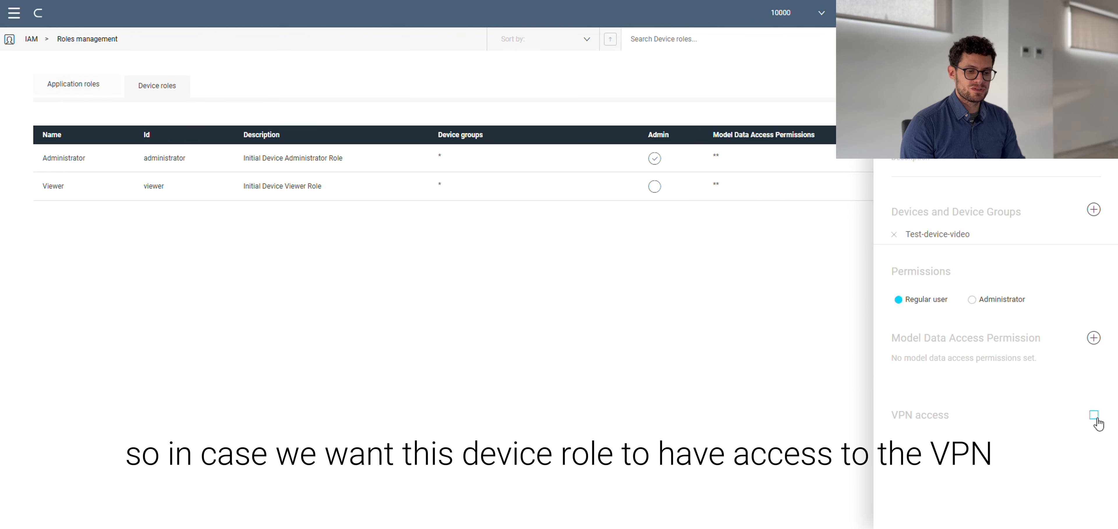